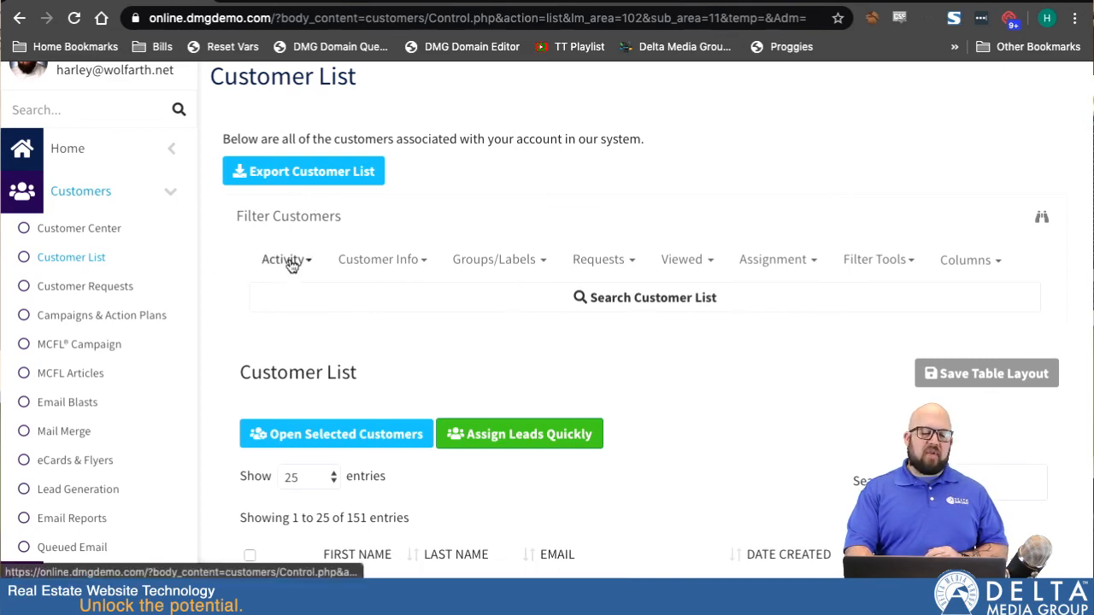
Open the Activity filter menu and review its activity, request, login, contact and creation date fields.
left_click(289, 263)
scroll(305, 447, "down", 5)
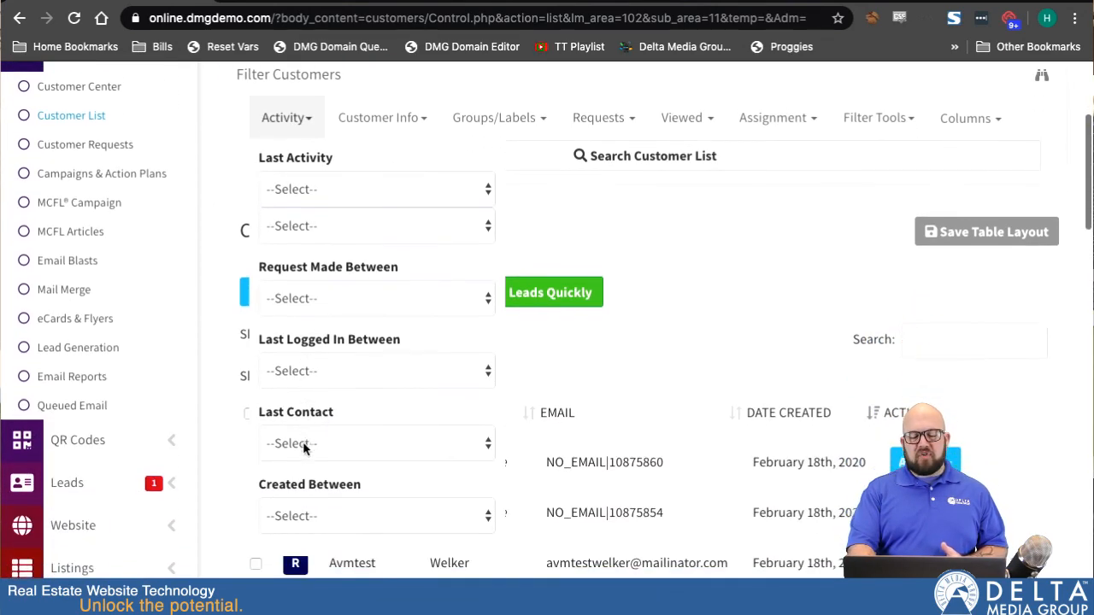
scroll(305, 448, "up", 1)
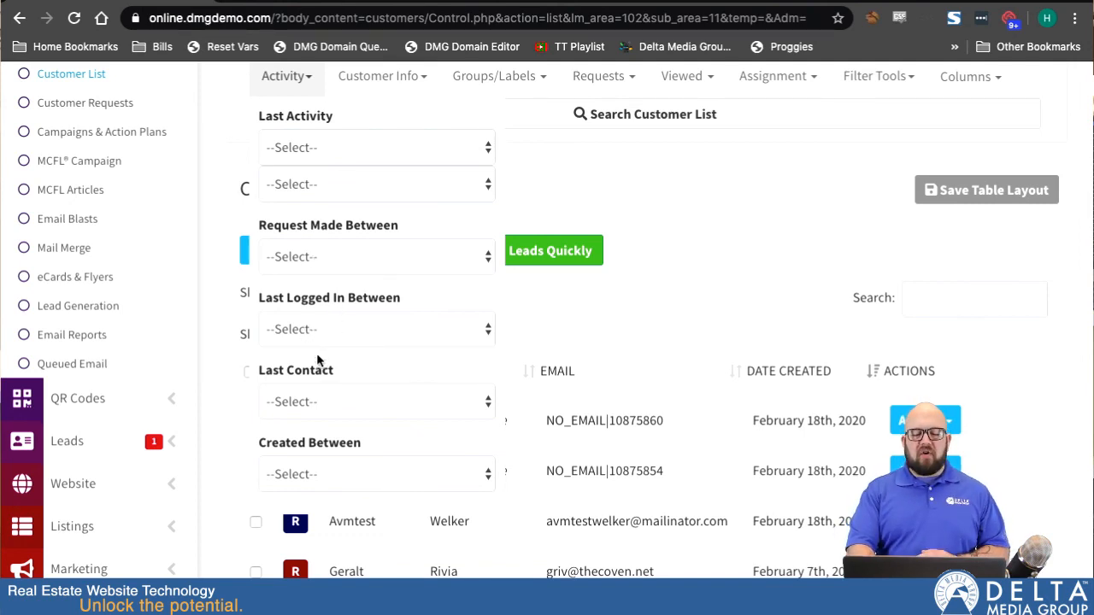
scroll(329, 274, "up", 1)
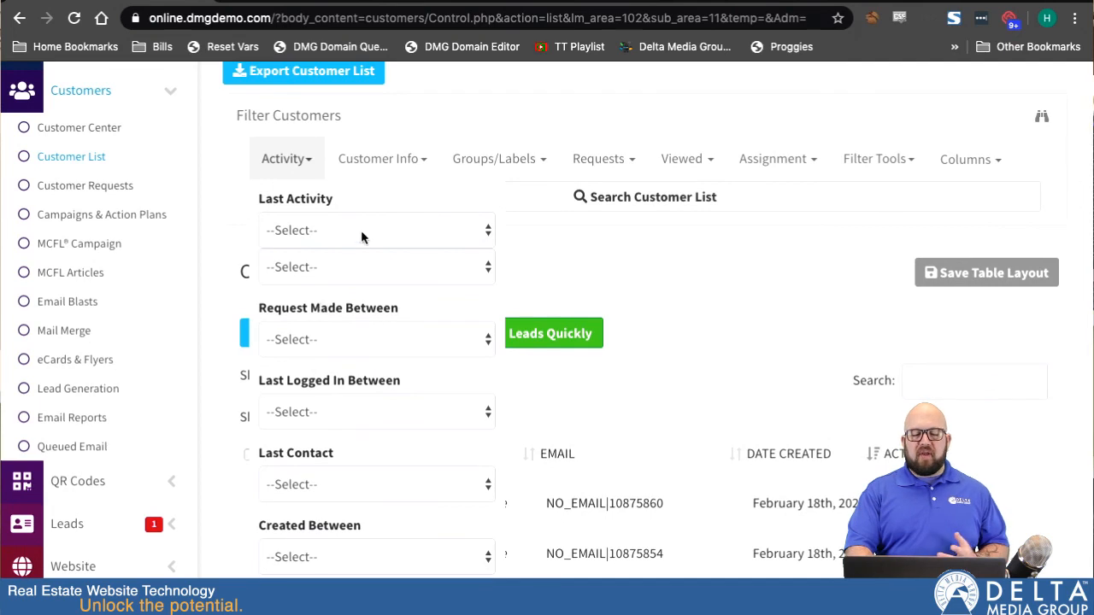
Open the Customer Info filter menu and review its name, email, phone, keyword, status and birthday fields.
left_click(398, 162)
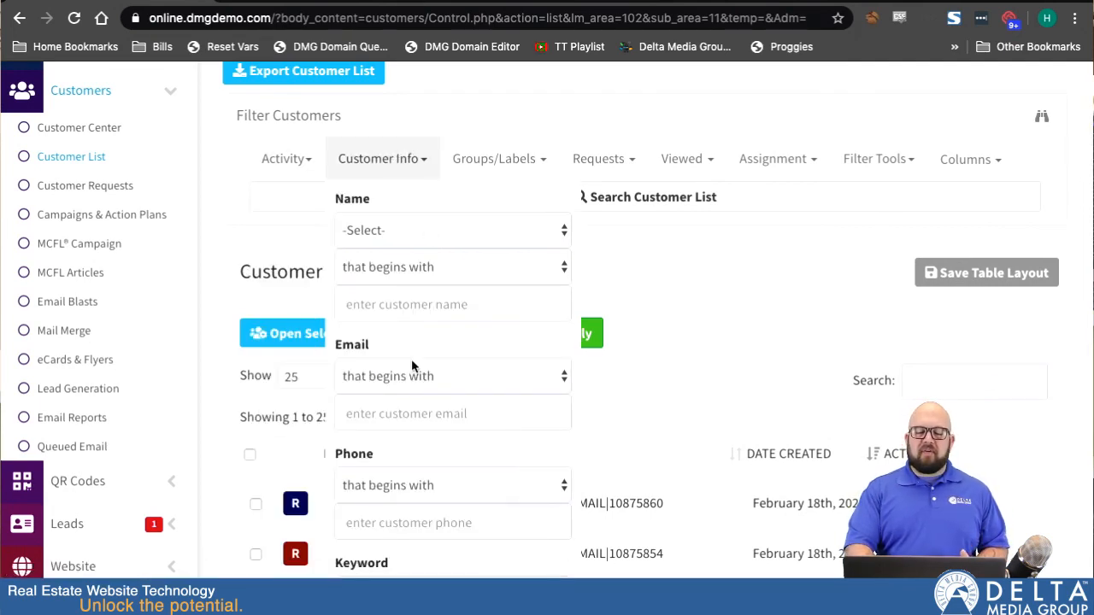
scroll(411, 359, "down", 2)
scroll(411, 359, "up", 1)
scroll(311, 446, "down", 3)
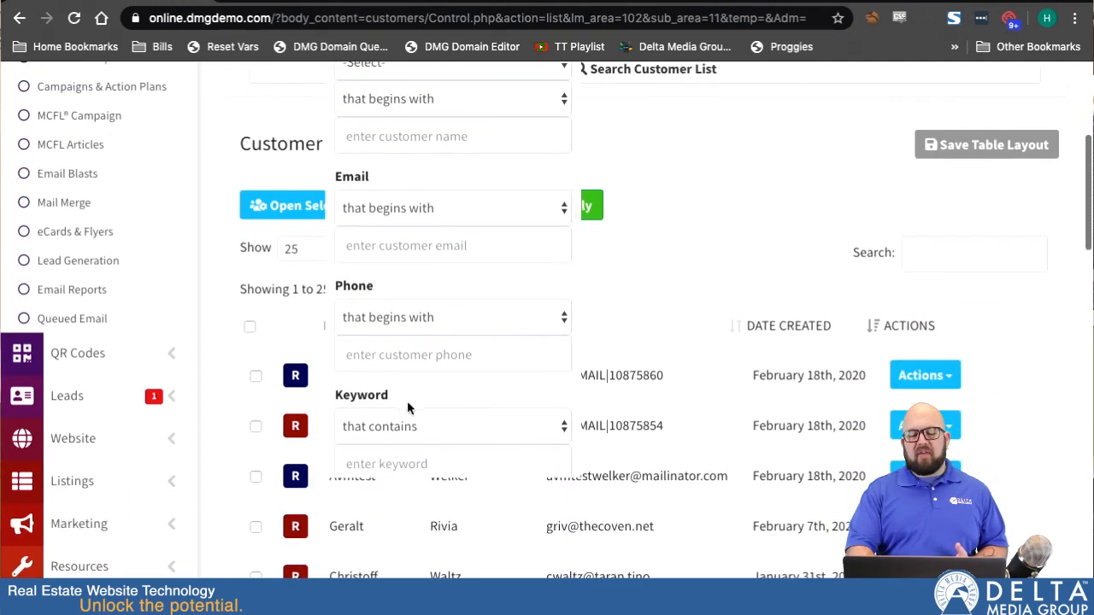
scroll(418, 399, "down", 5)
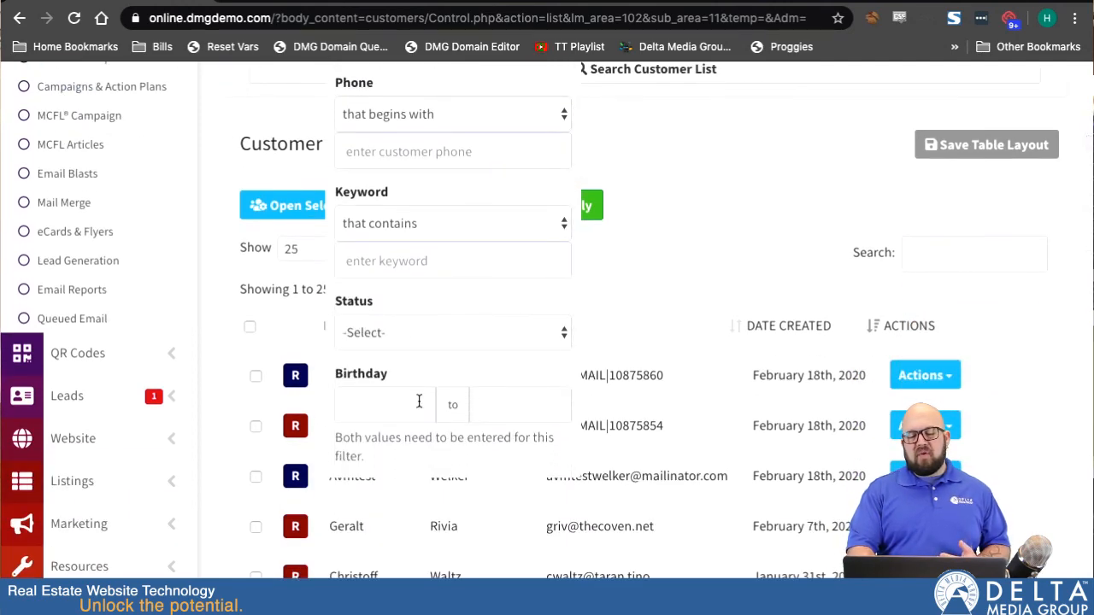
scroll(418, 399, "up", 5)
scroll(430, 261, "up", 2)
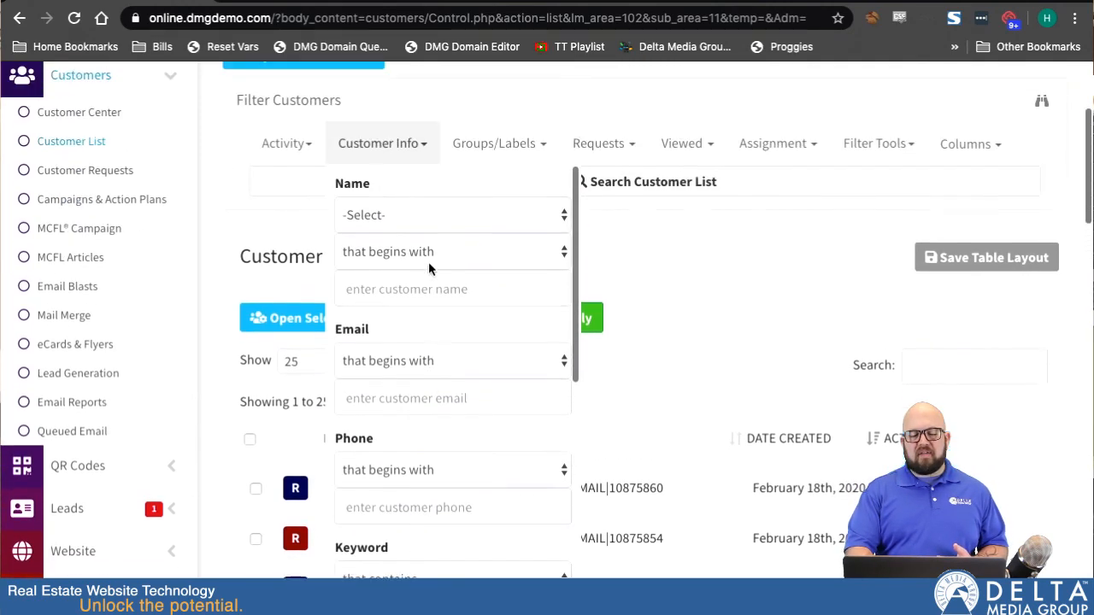
Set the Name filter to spouse name with the condition 'that ends with' and select the name entry box.
left_click(388, 210)
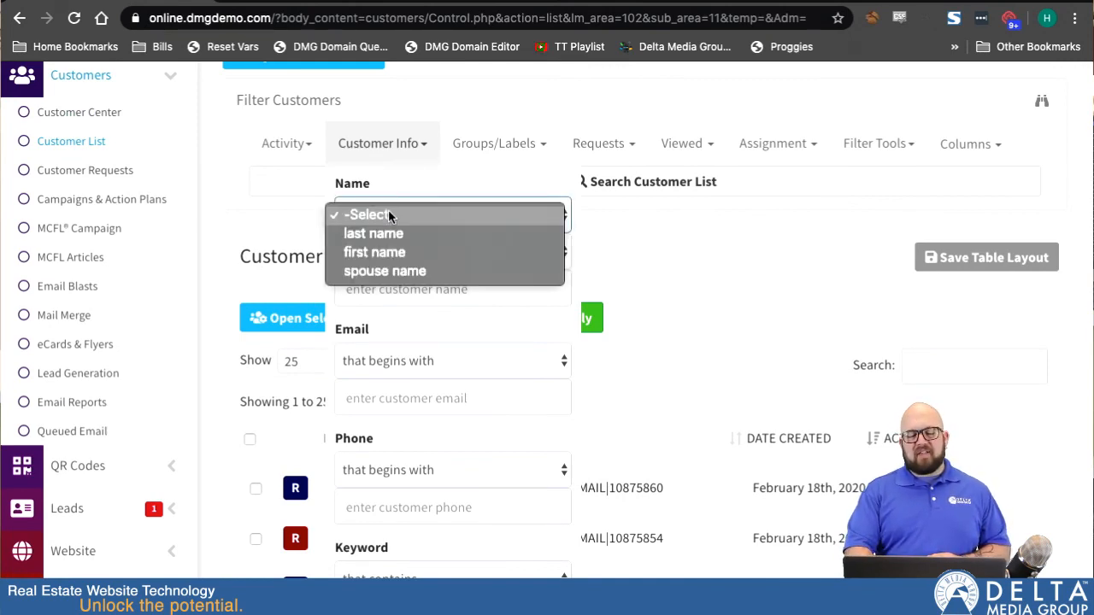
left_click(390, 271)
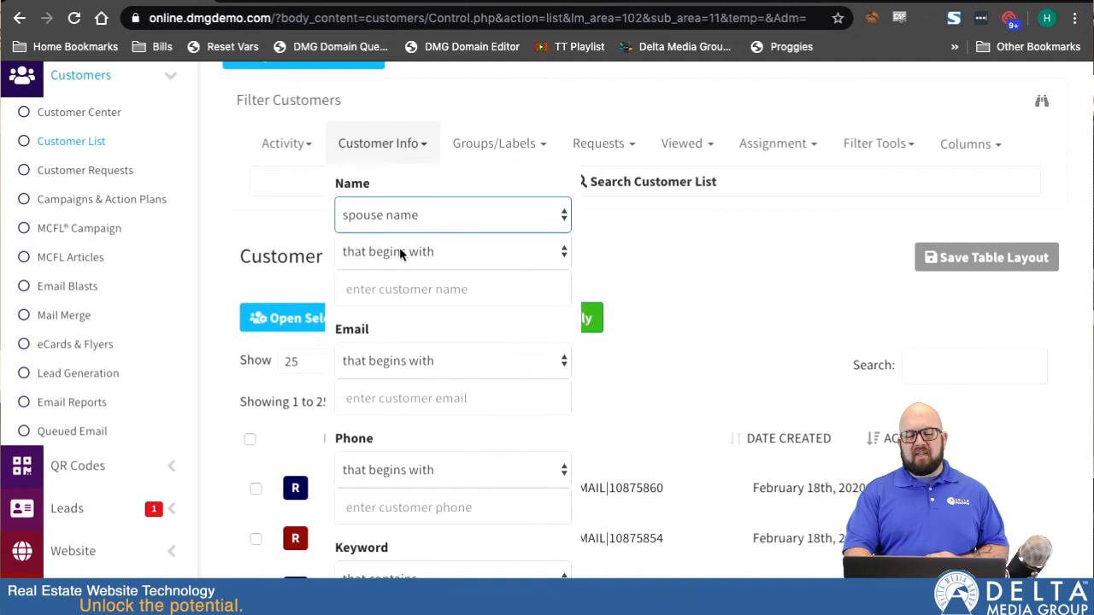
left_click(398, 248)
left_click(394, 276)
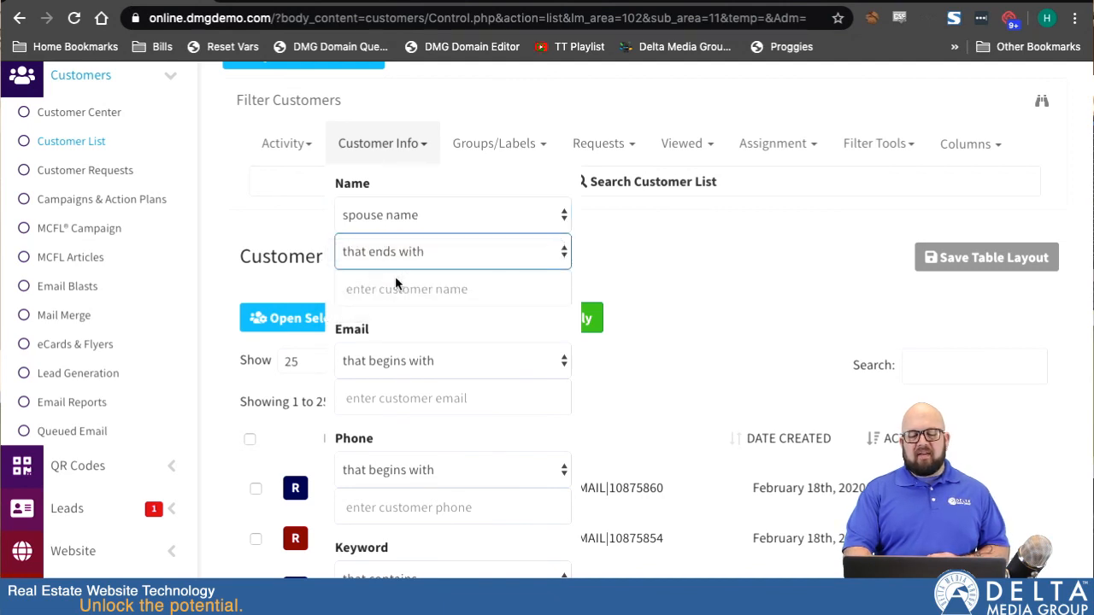
left_click(416, 287)
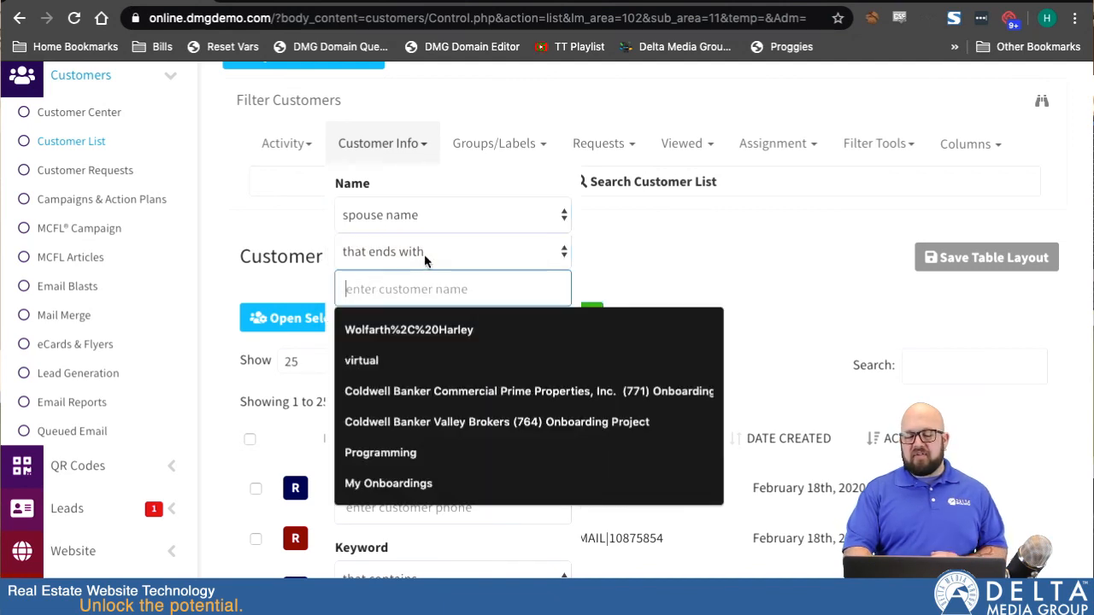
Change the name condition to 'that contains' and reset the name field to -Select-.
left_click(424, 254)
left_click(411, 271)
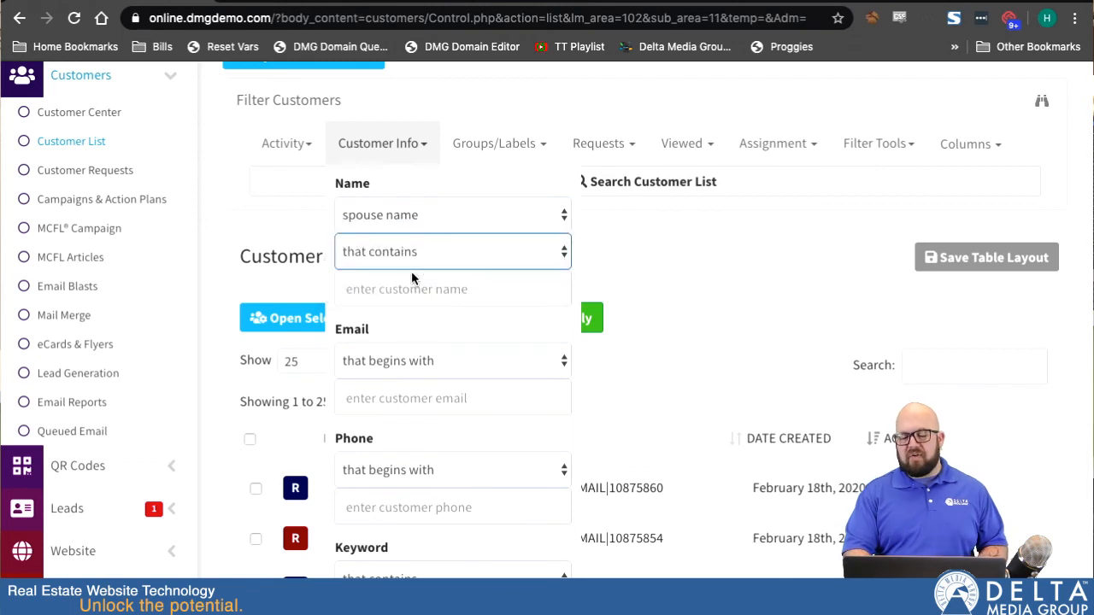
left_click(405, 219)
left_click(420, 156)
Set the Has Market Watch filter to No.
scroll(364, 401, "down", 5)
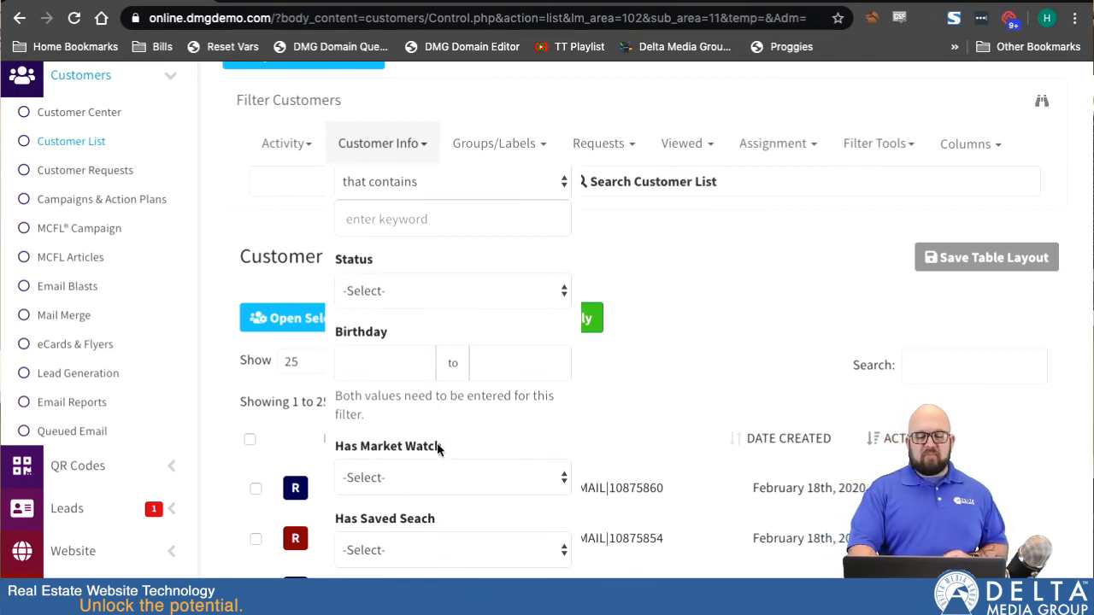
left_click(407, 473)
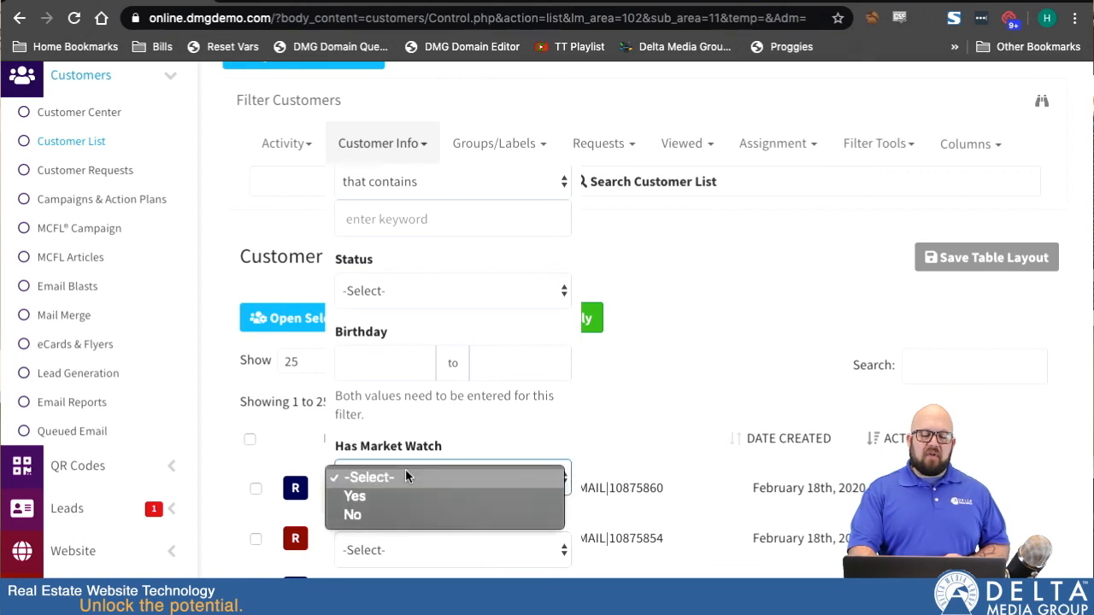
left_click(383, 515)
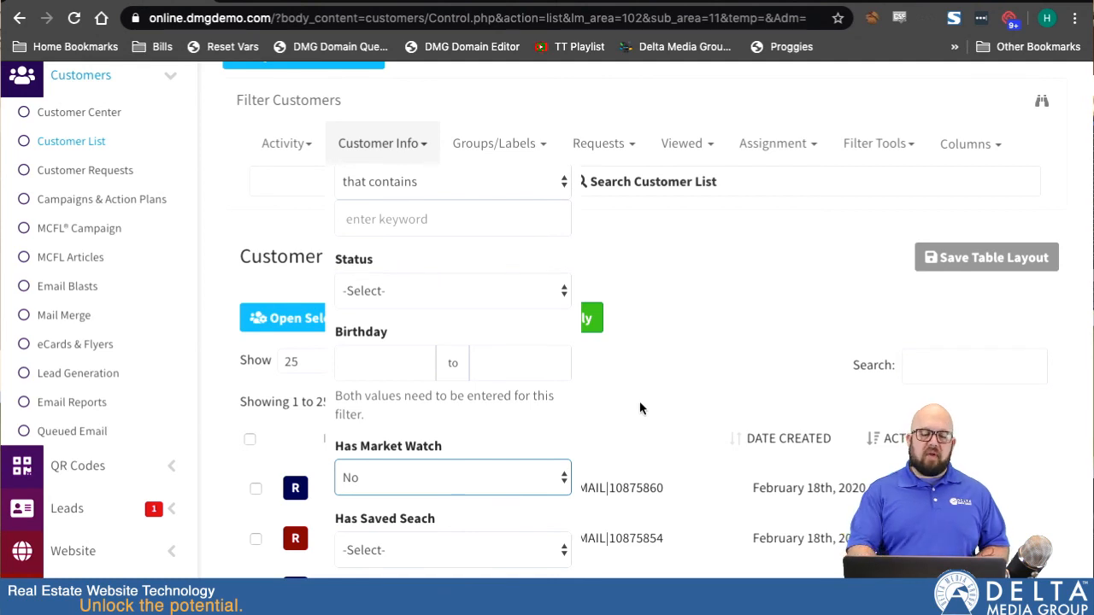
scroll(634, 418, "down", 2)
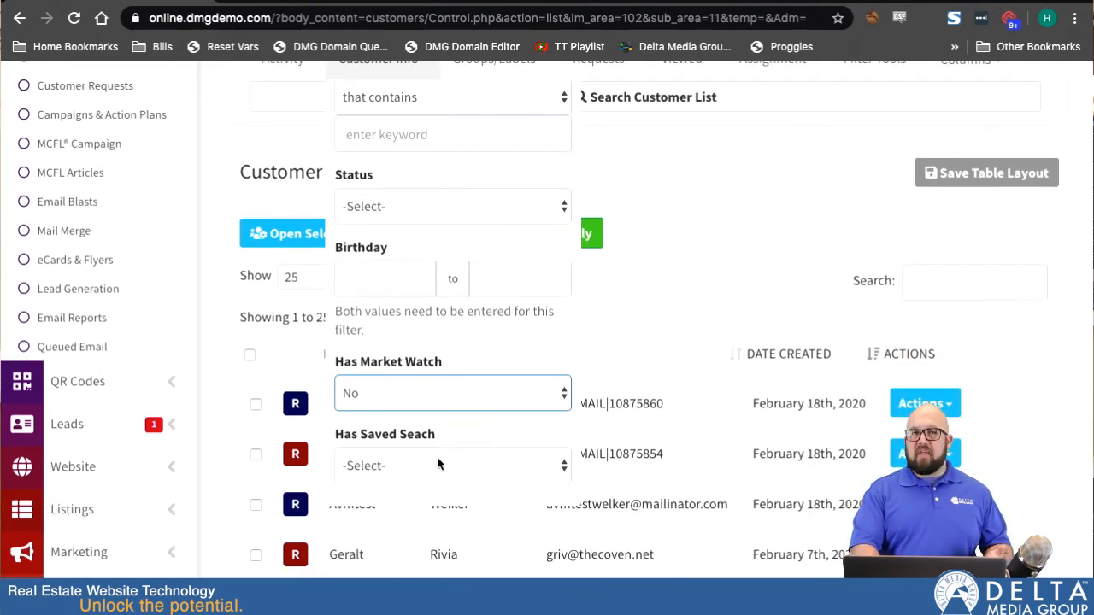
left_click(445, 399)
key("Escape")
Open the In Group selector under Groups/Labels and search its group list for 'group'.
scroll(512, 342, "up", 5)
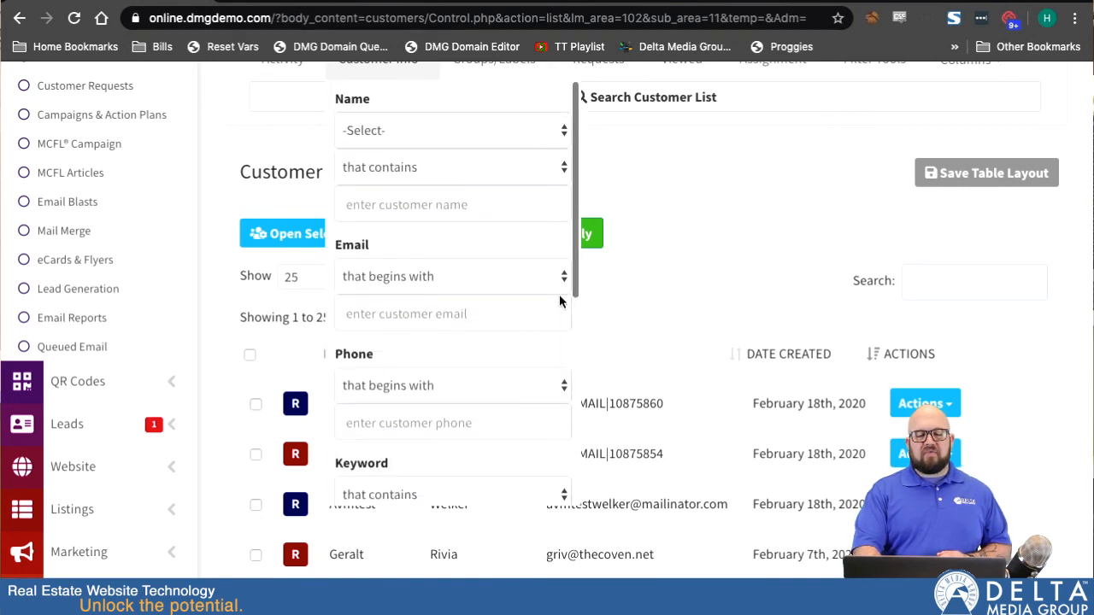
scroll(650, 205, "up", 3)
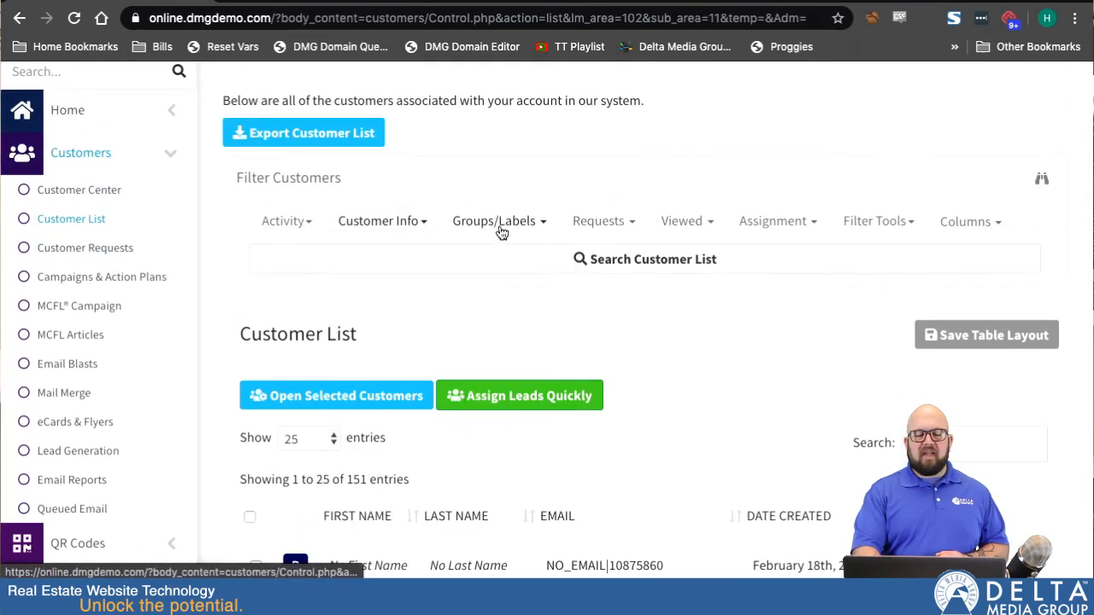
mouse_move(519, 229)
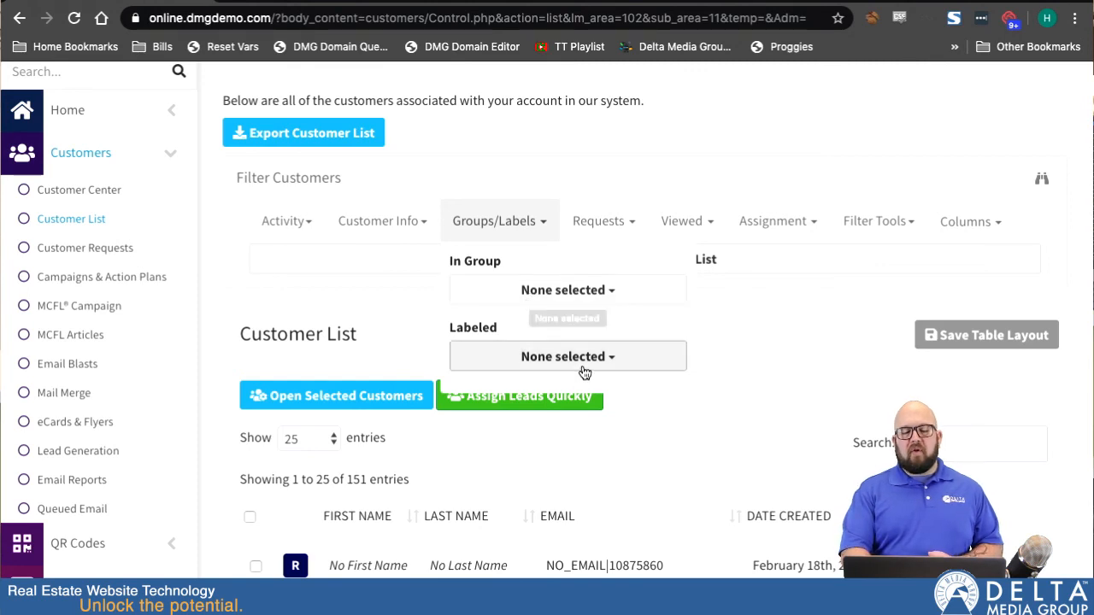
left_click(575, 291)
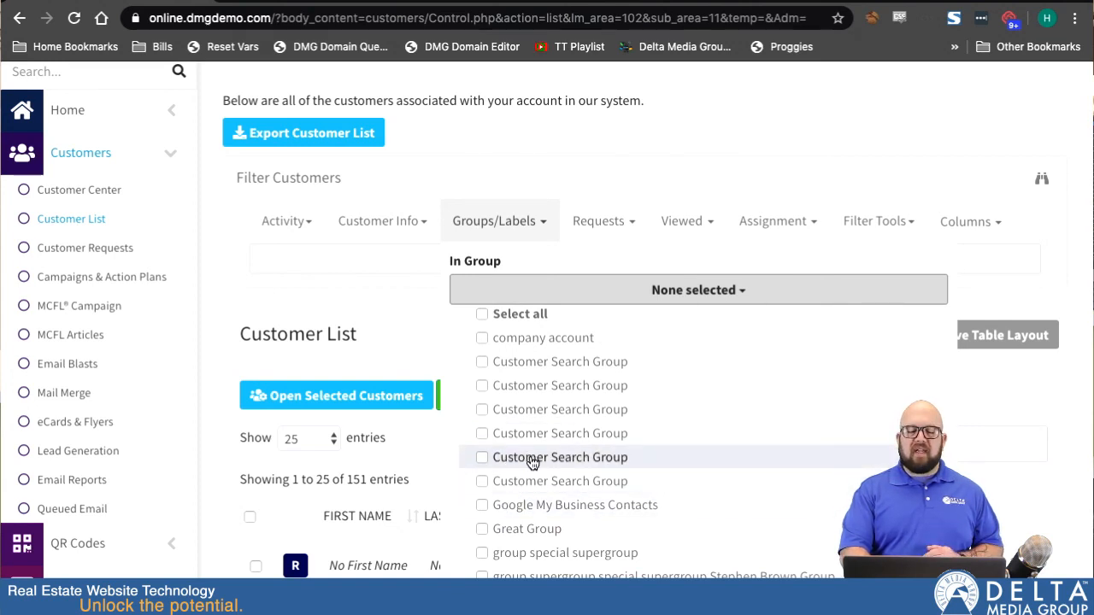
scroll(531, 461, "up", 1)
left_click(580, 339)
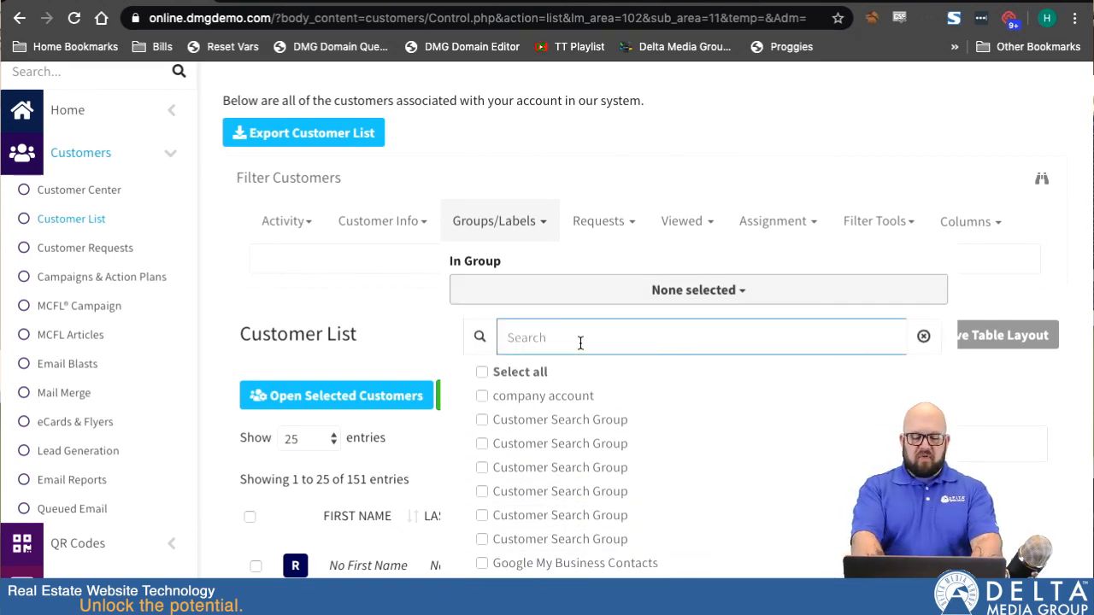
type("group")
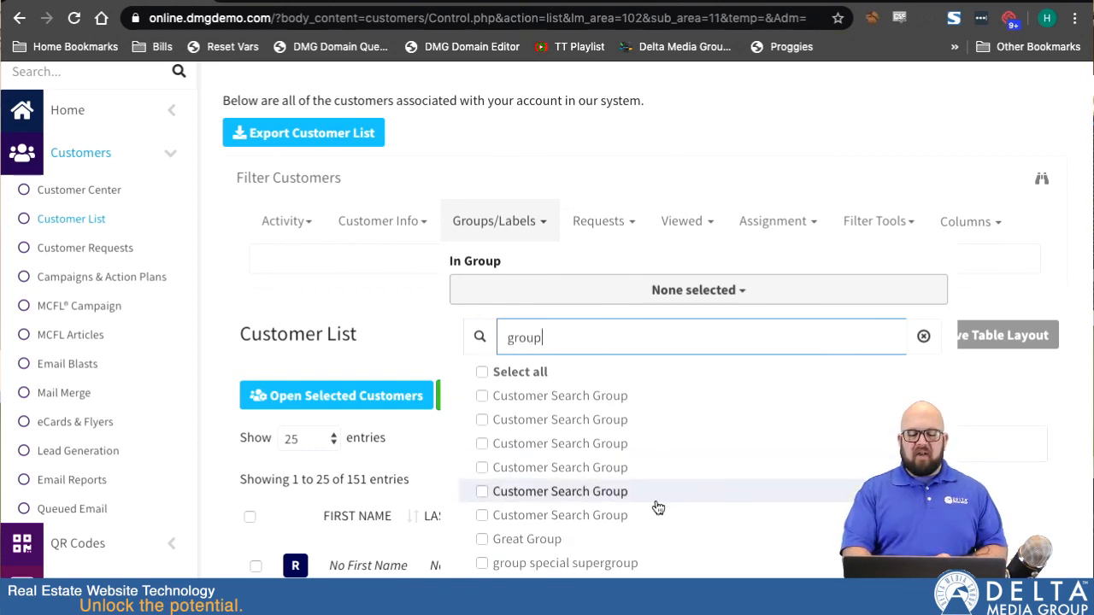
Clear the group search and close the In Group selector.
scroll(654, 507, "down", 4)
scroll(658, 507, "up", 4)
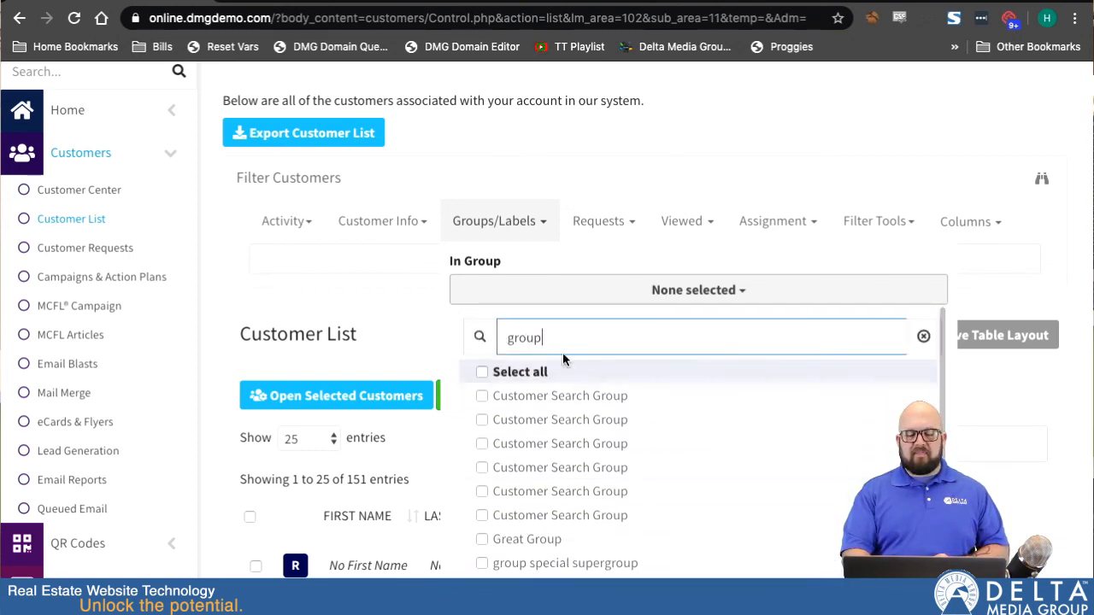
scroll(598, 410, "down", 5)
scroll(639, 454, "up", 5)
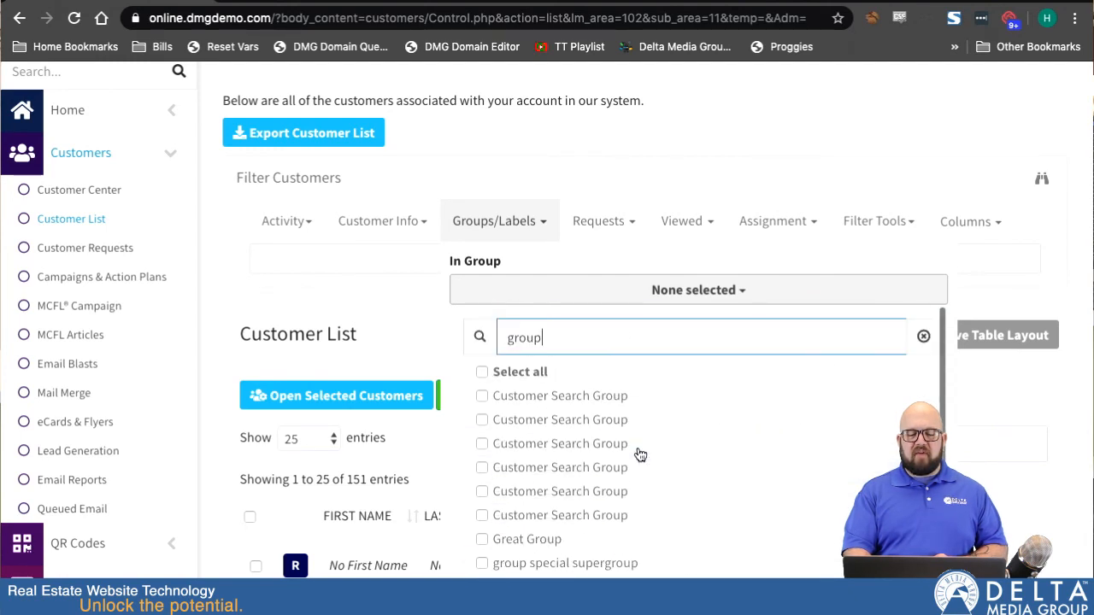
left_click(923, 340)
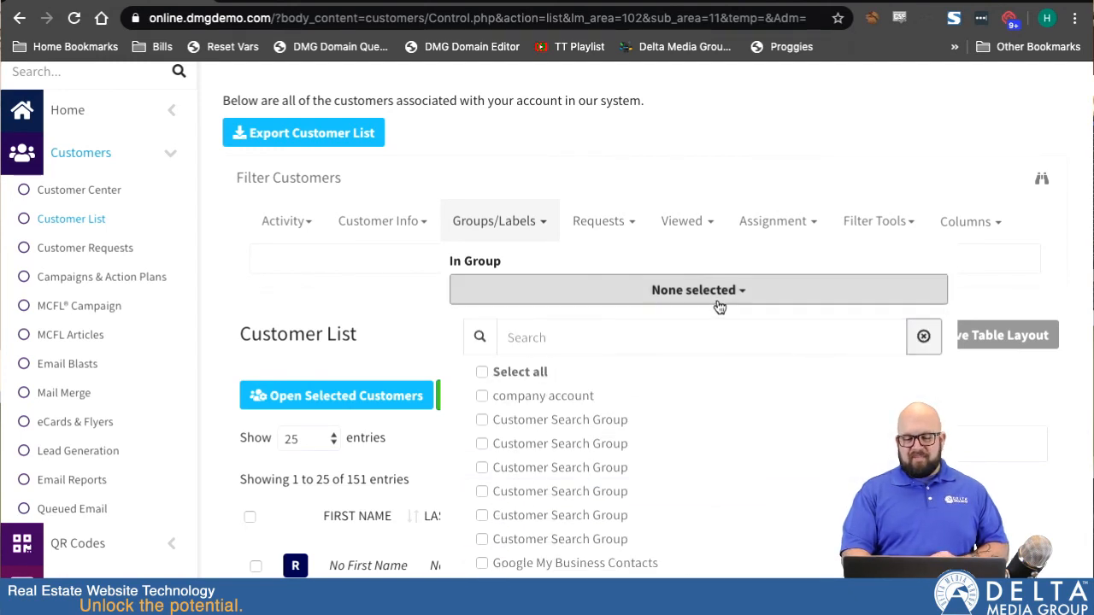
left_click(723, 290)
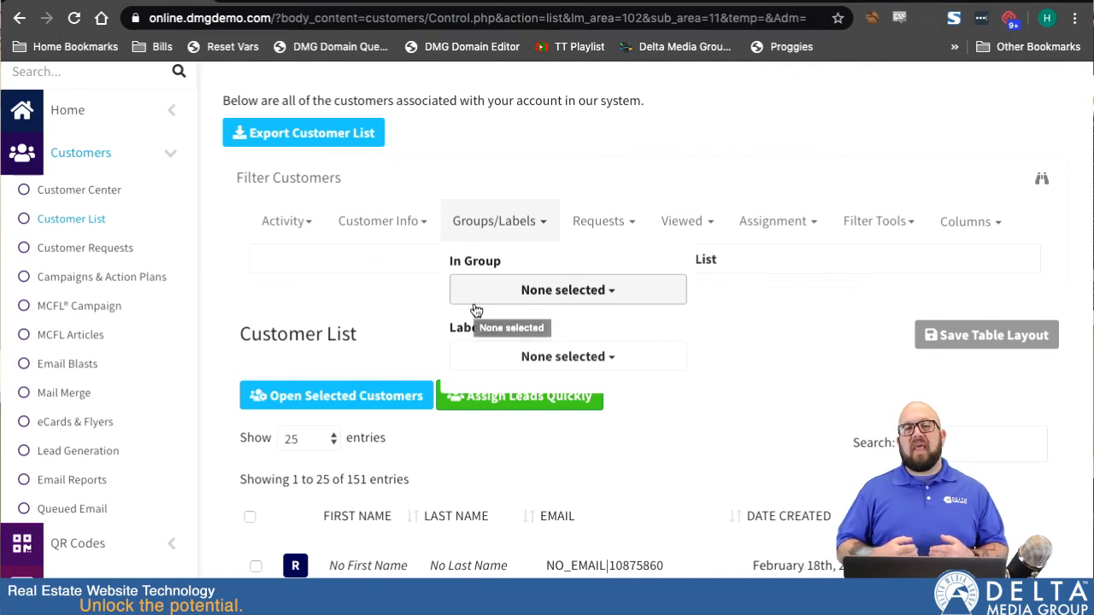
Open the Requests filter menu and review its request status, type and source fields.
left_click(520, 222)
left_click(617, 229)
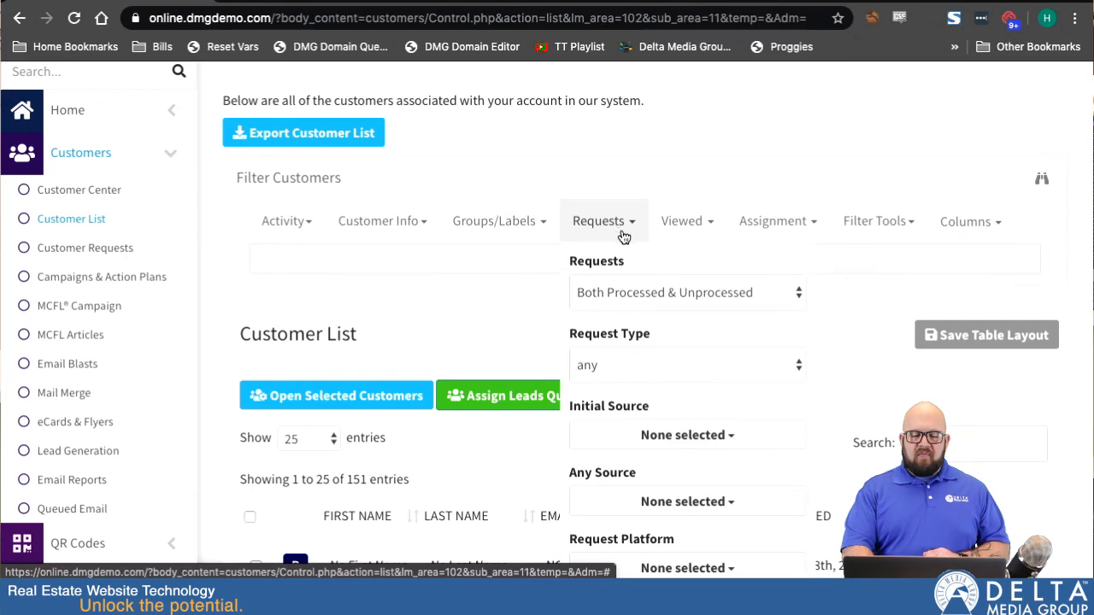
scroll(665, 340, "down", 1)
scroll(667, 340, "down", 1)
scroll(667, 340, "up", 1)
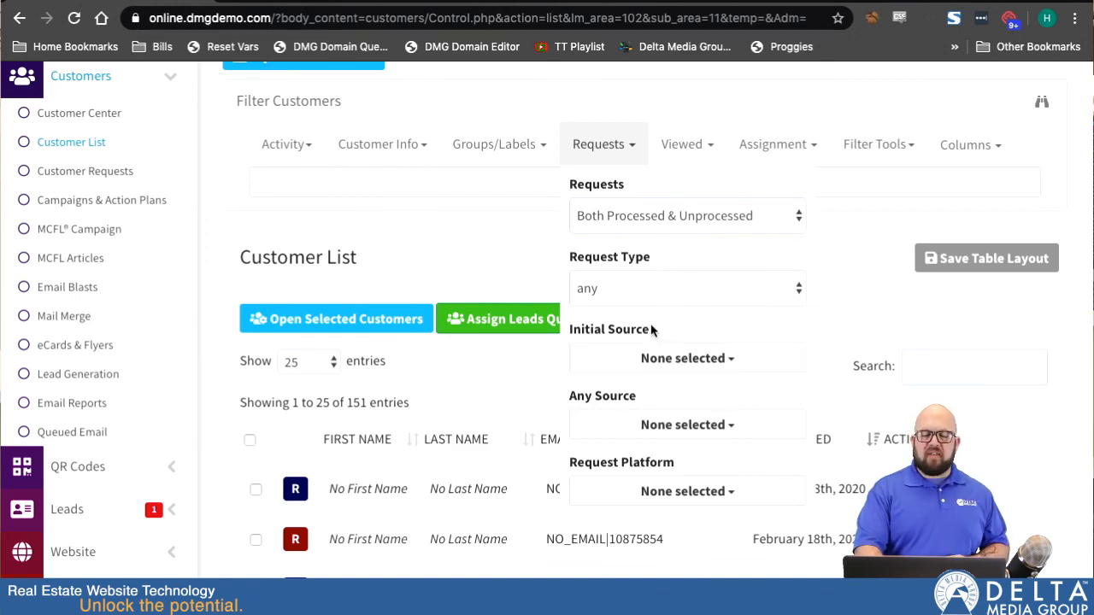
scroll(652, 327, "down", 1)
Browse the Request Type choices and select any.
left_click(657, 216)
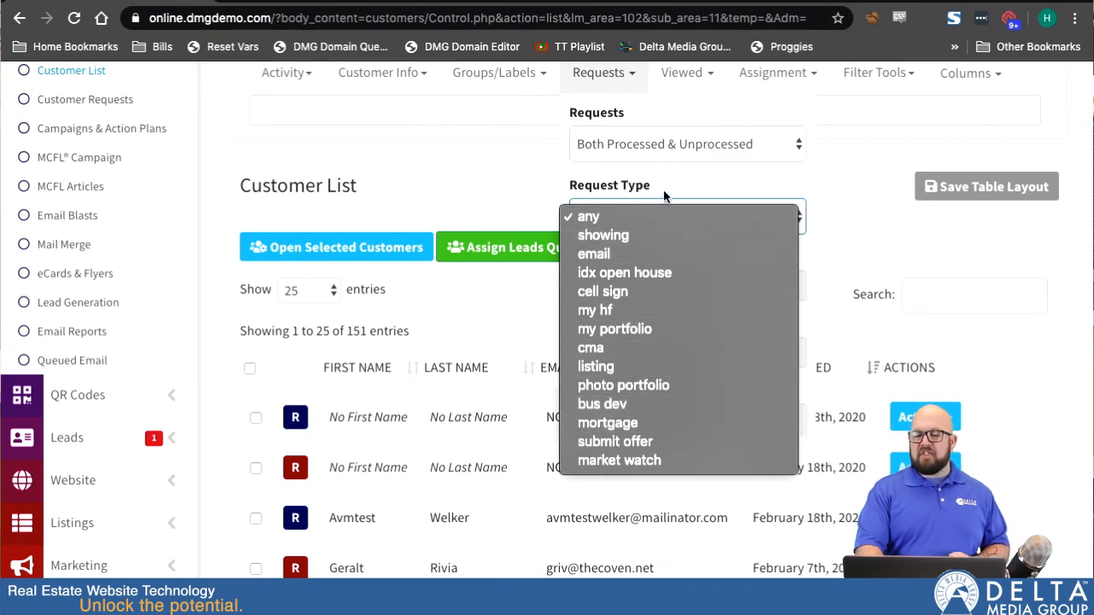
left_click(627, 231)
left_click(645, 219)
left_click(646, 194)
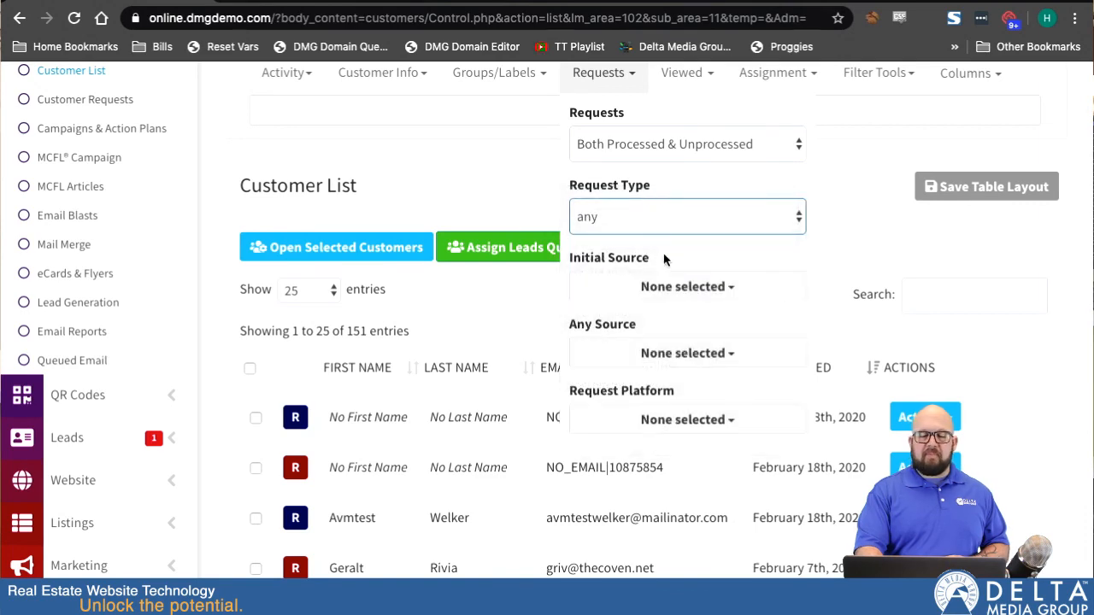
Open the Initial Source selector and browse the list of lead sources.
scroll(687, 218, "down", 1)
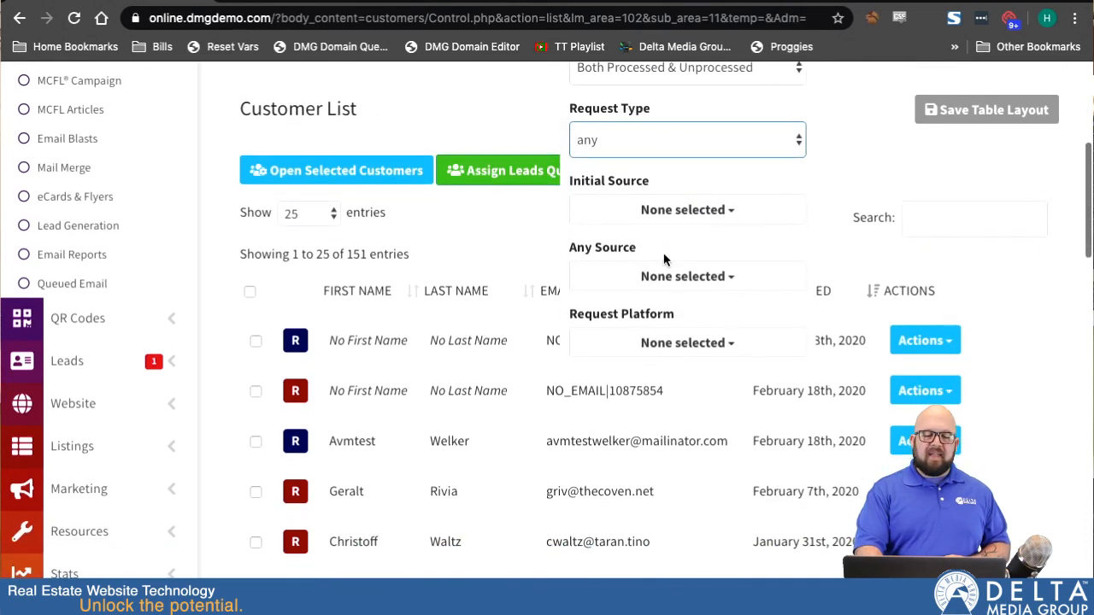
left_click(684, 214)
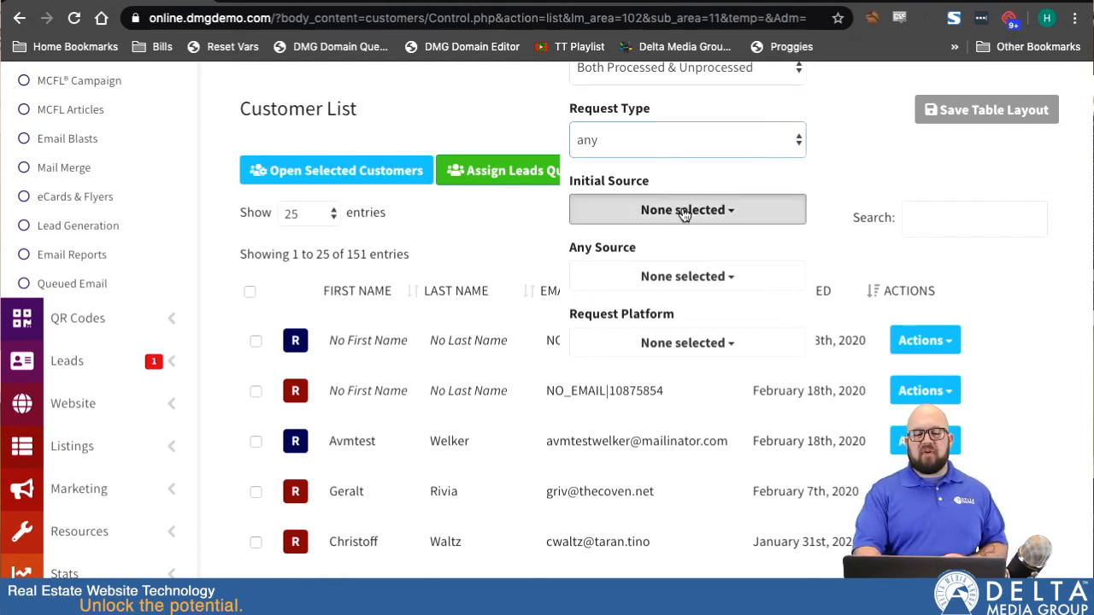
scroll(658, 365, "down", 3)
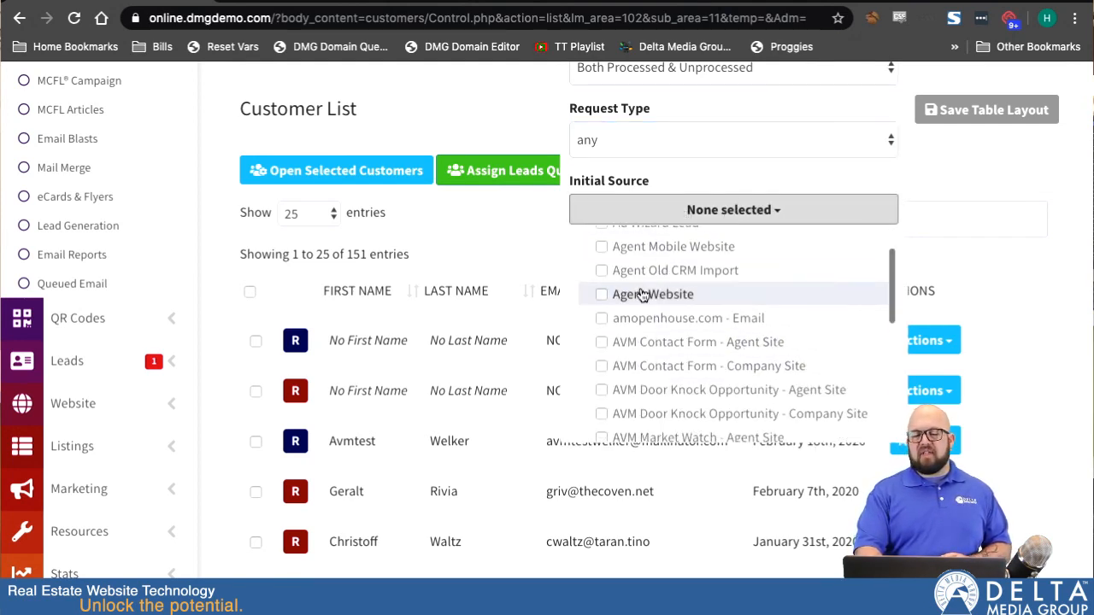
scroll(641, 294, "down", 3)
scroll(641, 297, "up", 3)
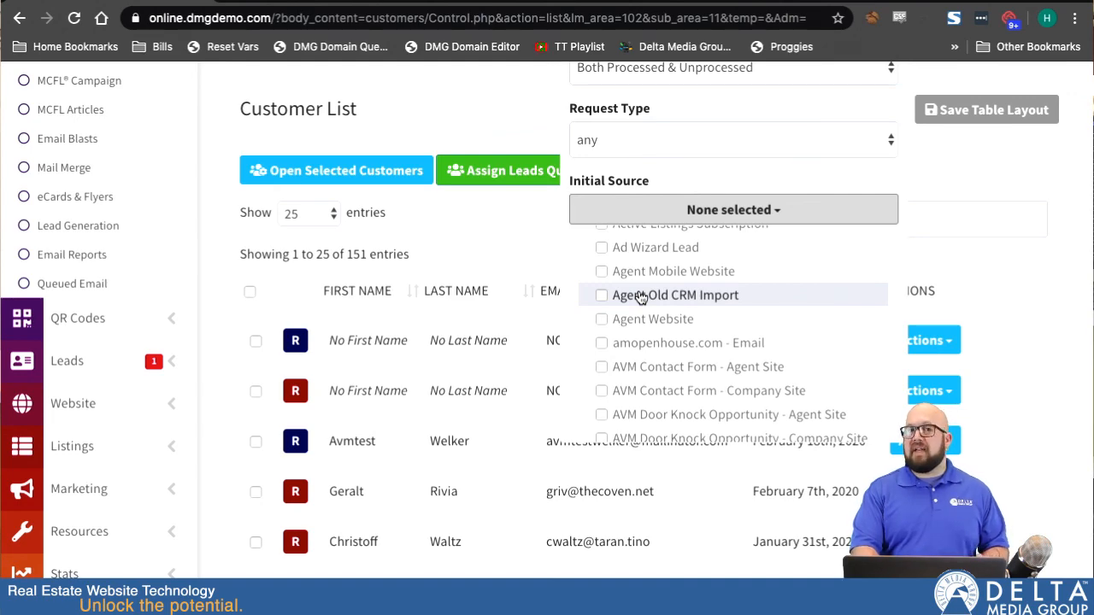
scroll(658, 359, "down", 10)
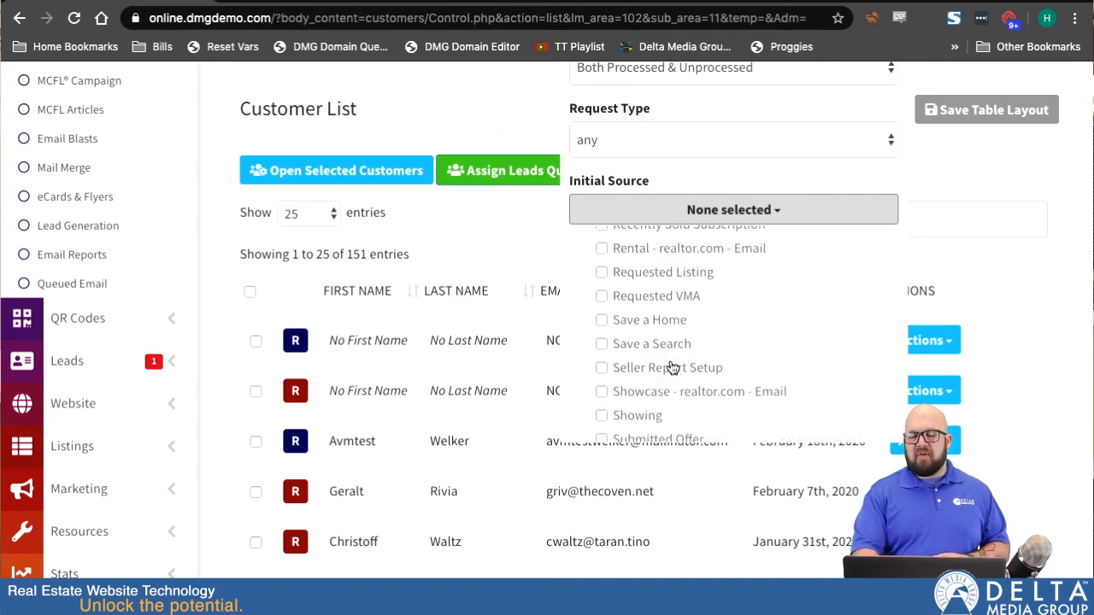
Scroll through the remaining lead sources and reopen the Requests filter menu.
scroll(672, 367, "down", 5)
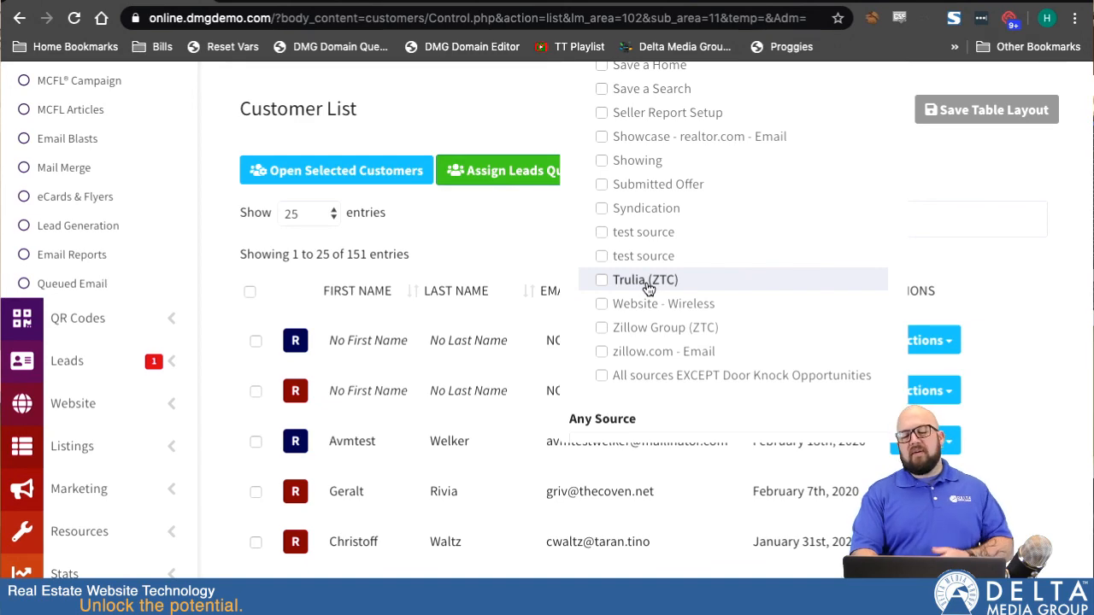
scroll(648, 289, "up", 15)
scroll(648, 288, "up", 8)
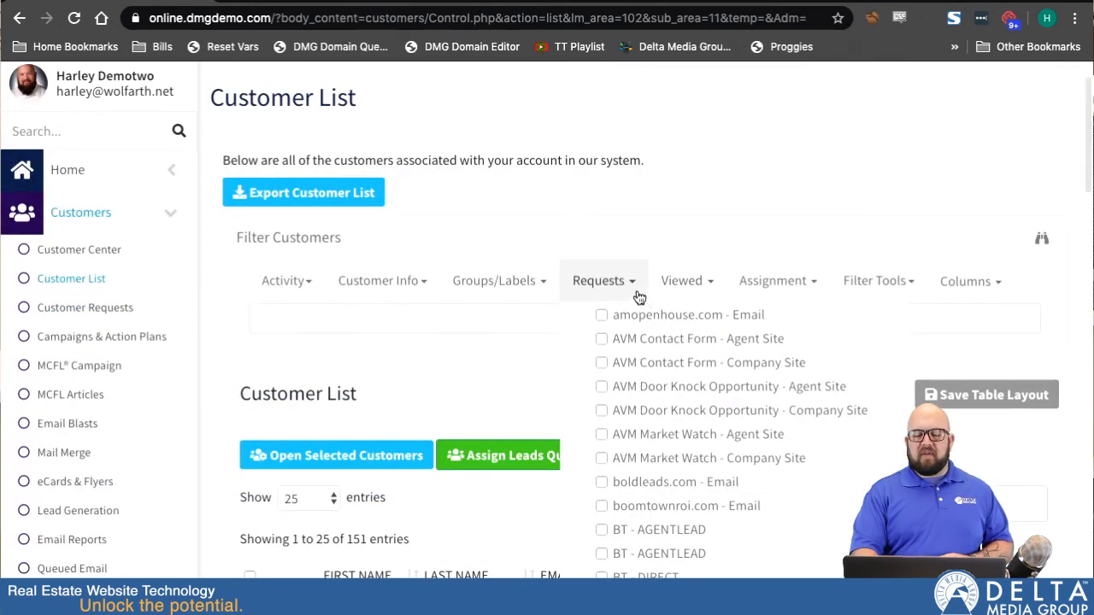
left_click(630, 288)
left_click(630, 288)
scroll(646, 410, "down", 2)
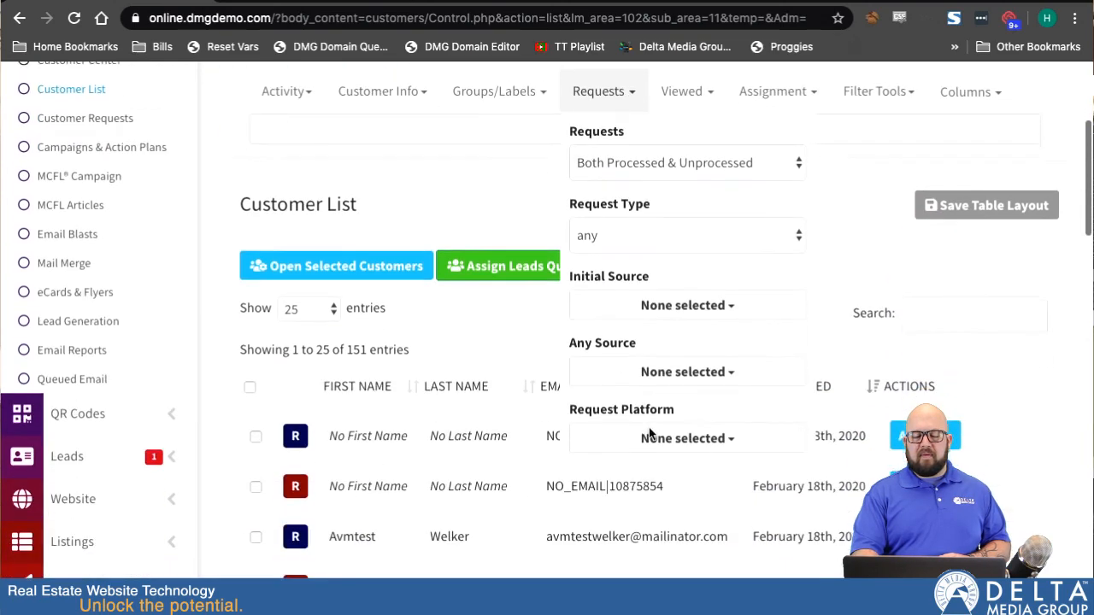
scroll(650, 433, "down", 1)
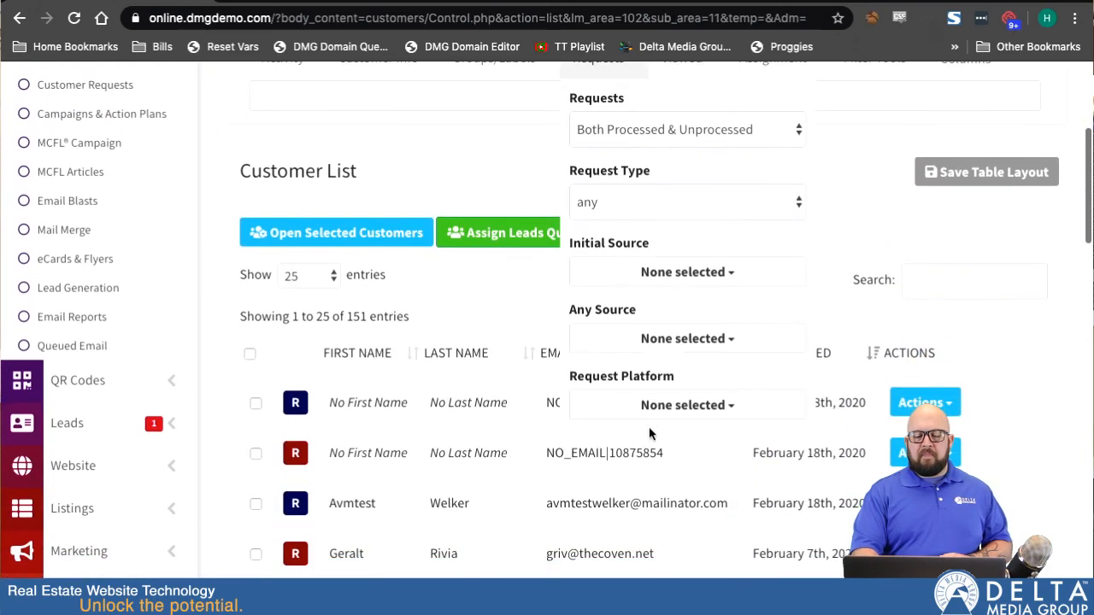
Open and review the Any Source and Request Platform selectors, then close the Requests menu.
left_click(690, 339)
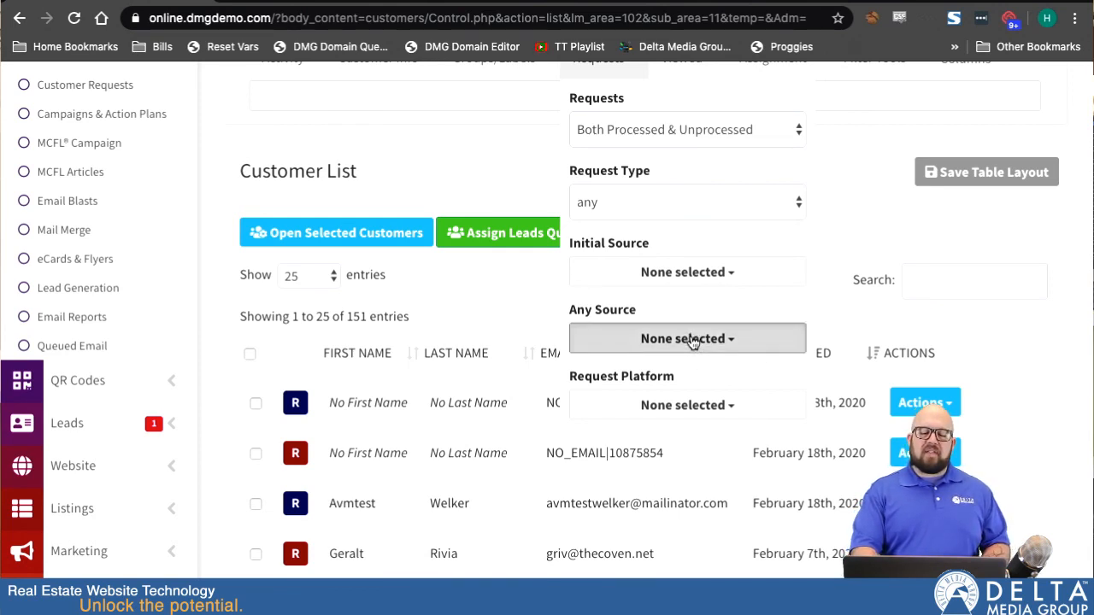
left_click(742, 338)
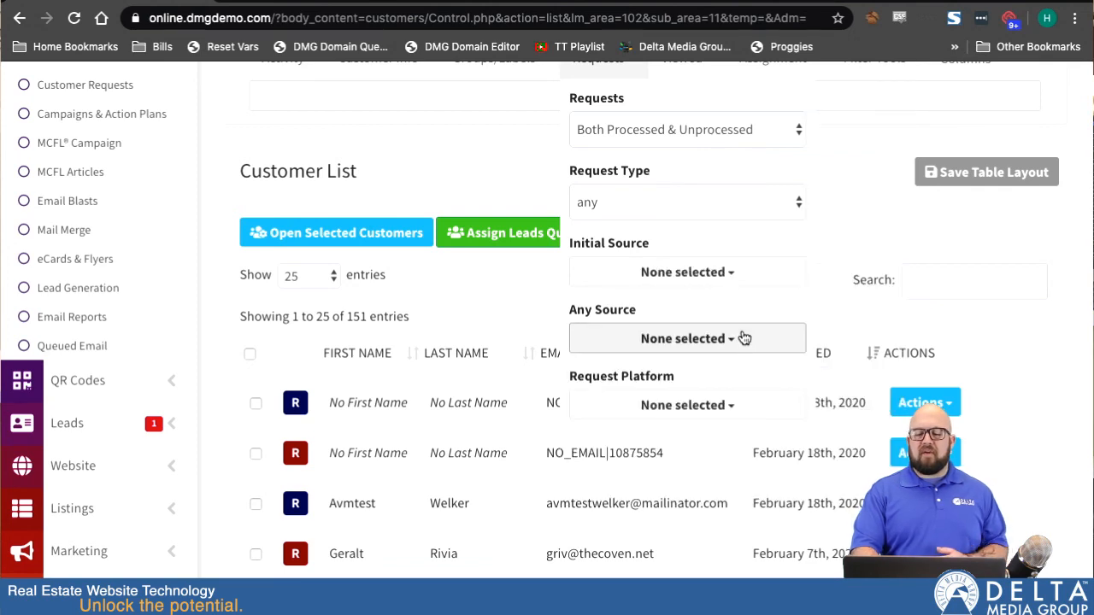
left_click(725, 405)
scroll(725, 409, "down", 3)
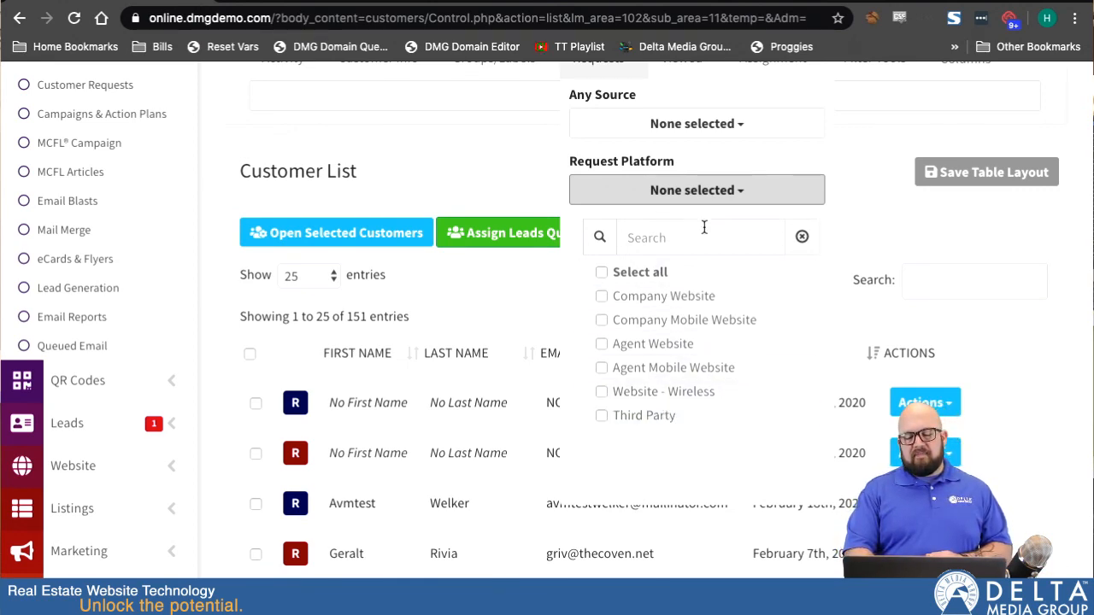
left_click(720, 203)
scroll(686, 264, "up", 5)
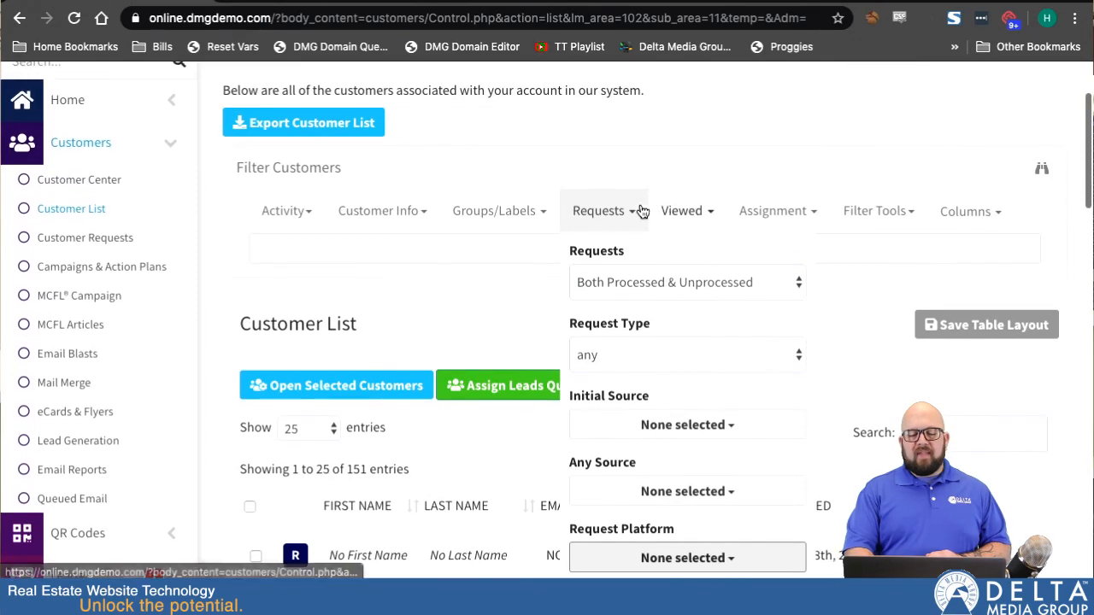
left_click(623, 210)
Open the Viewed filter menu and review its location, status, category, price and bedroom fields.
left_click(699, 211)
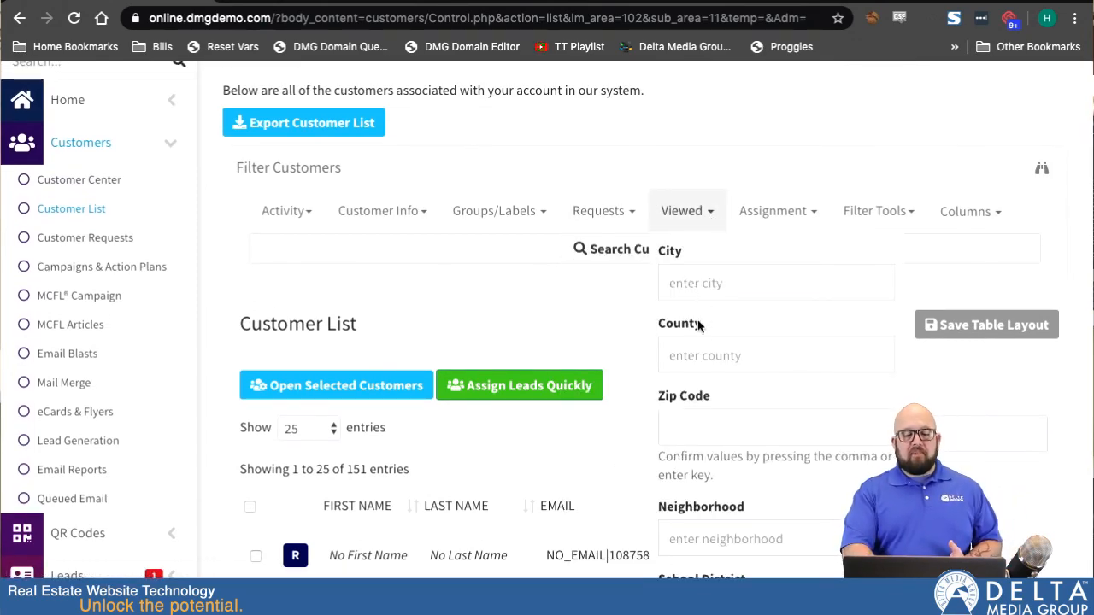
scroll(697, 325, "down", 1)
scroll(697, 325, "down", 2)
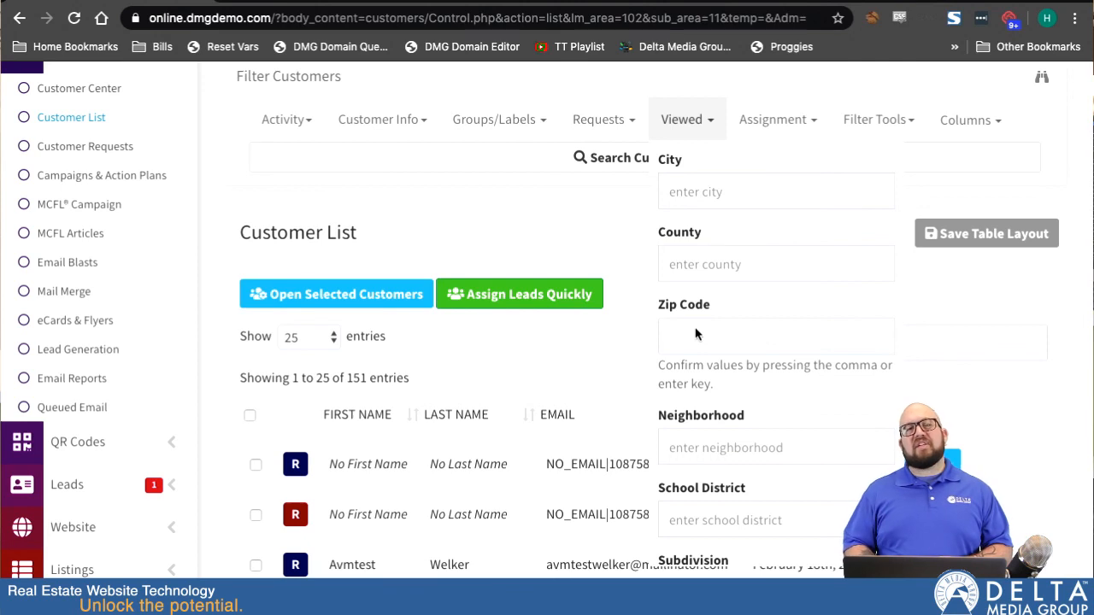
left_click(720, 336)
scroll(679, 320, "down", 5)
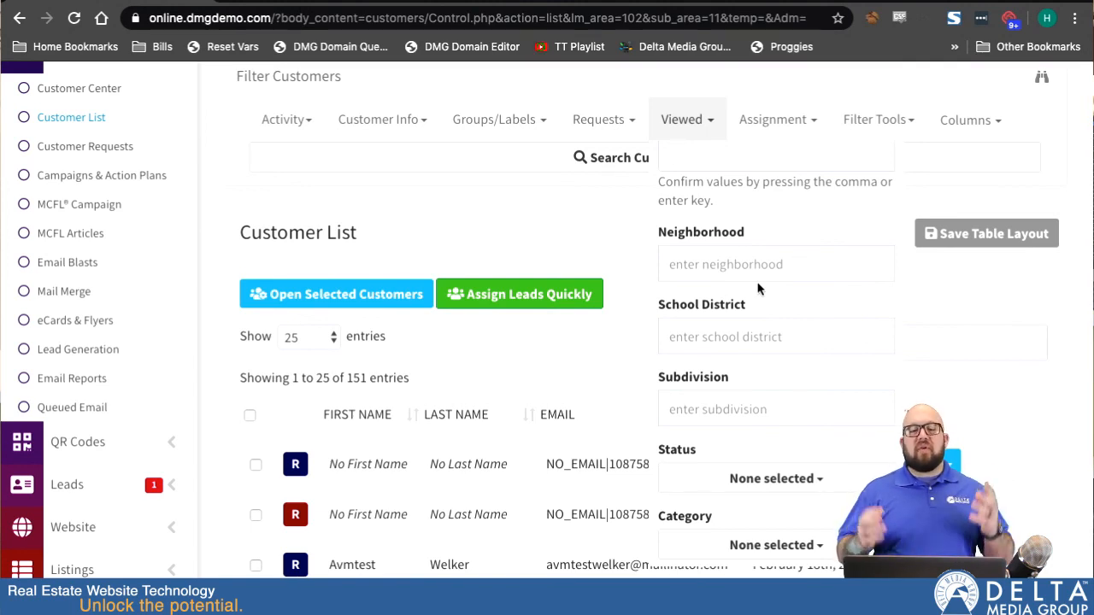
scroll(757, 289, "up", 2)
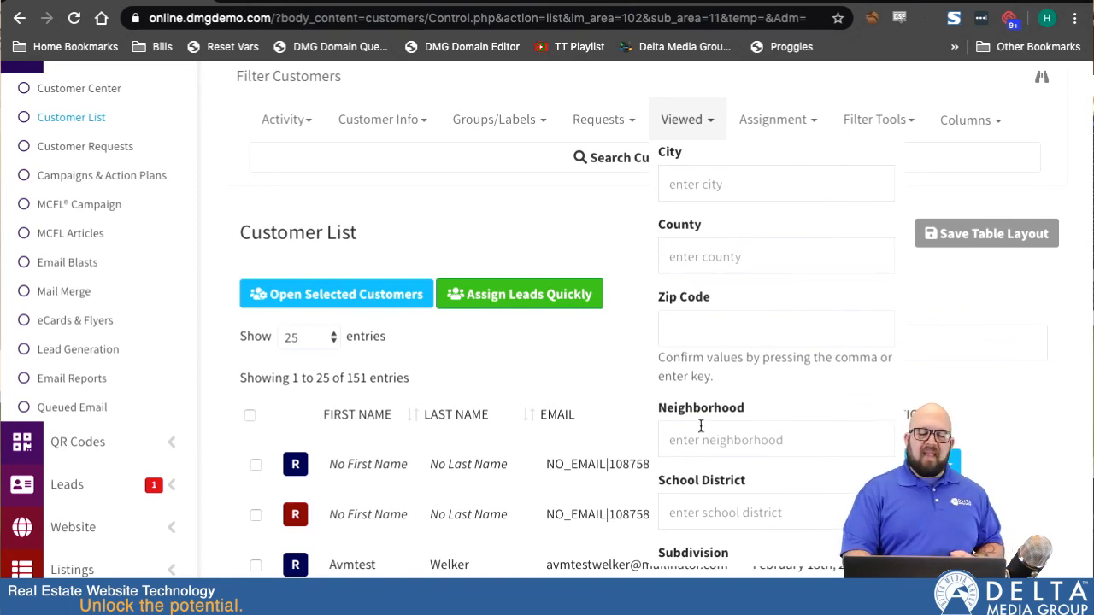
scroll(702, 429, "down", 3)
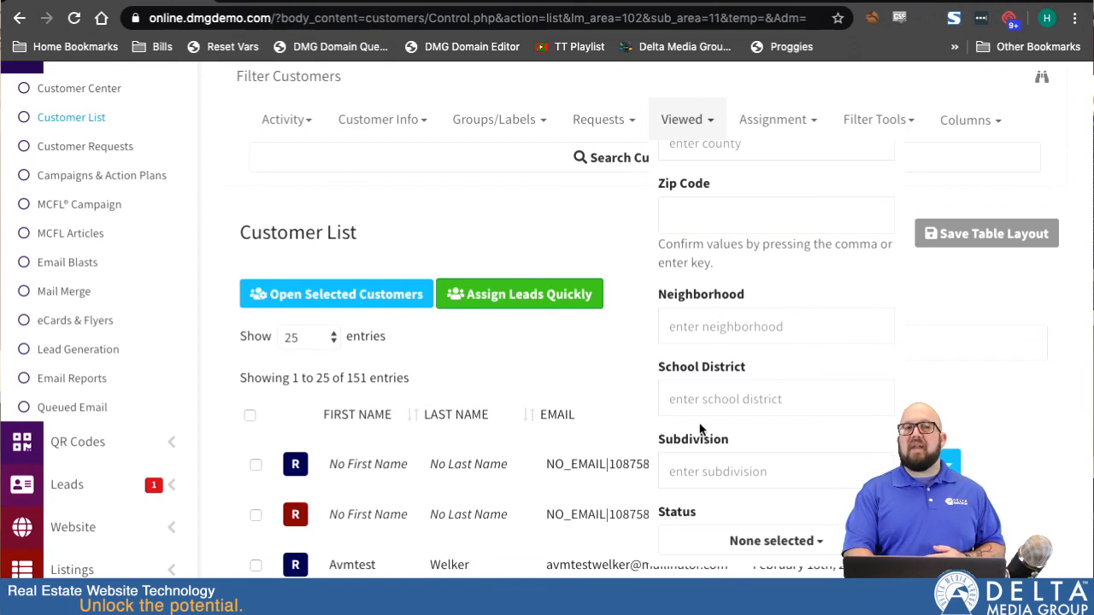
scroll(769, 532, "down", 5)
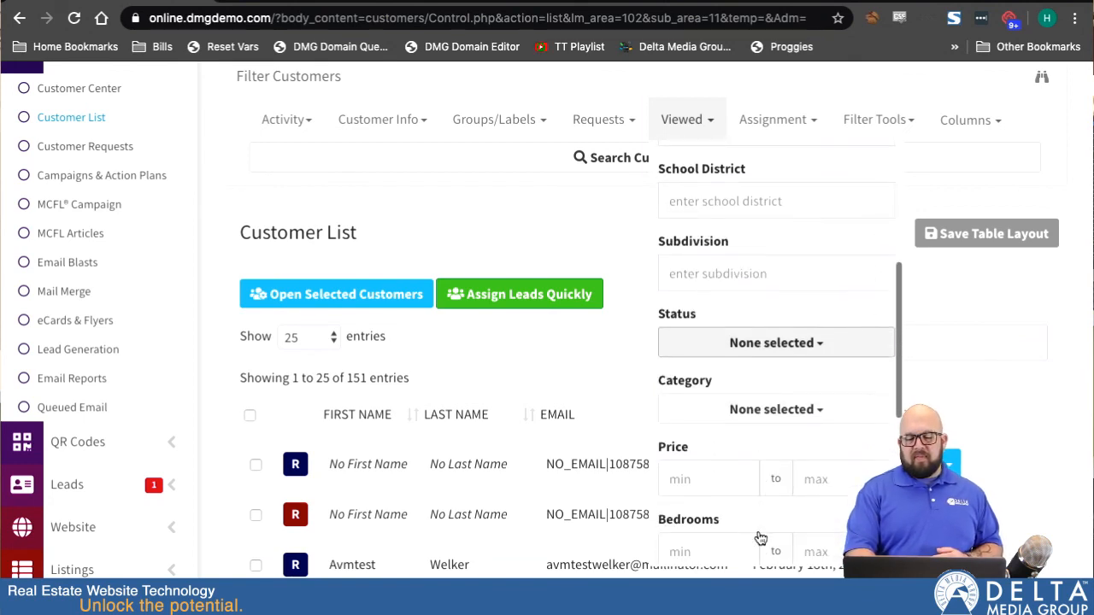
scroll(760, 533, "up", 8)
left_click(709, 124)
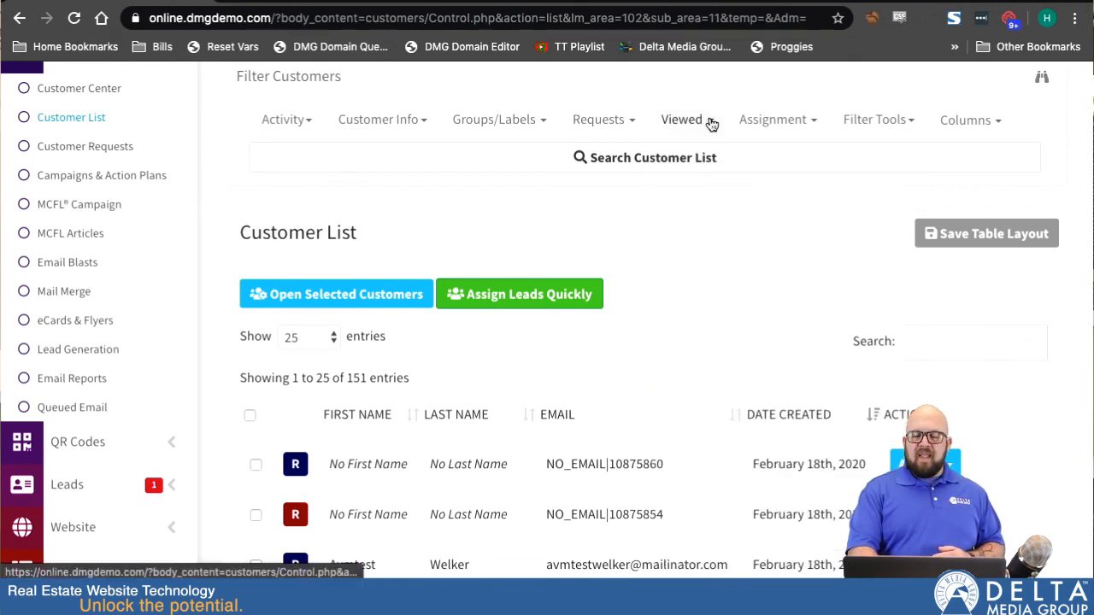
Open the Assignment filter, view the Delegated To list, and tick Exclude Delegated Customers.
left_click(798, 125)
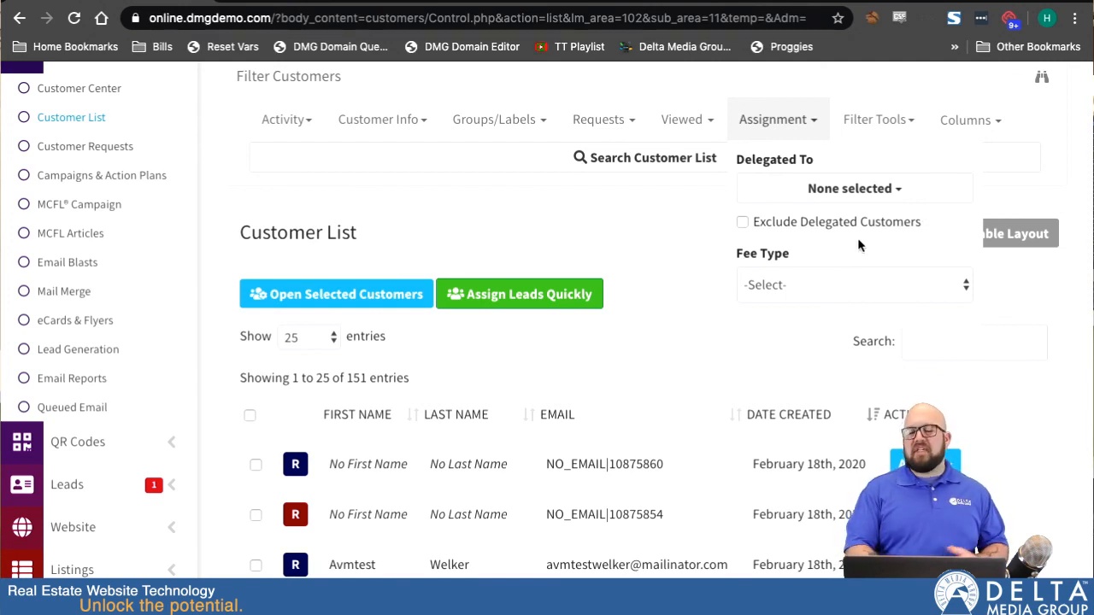
left_click(881, 190)
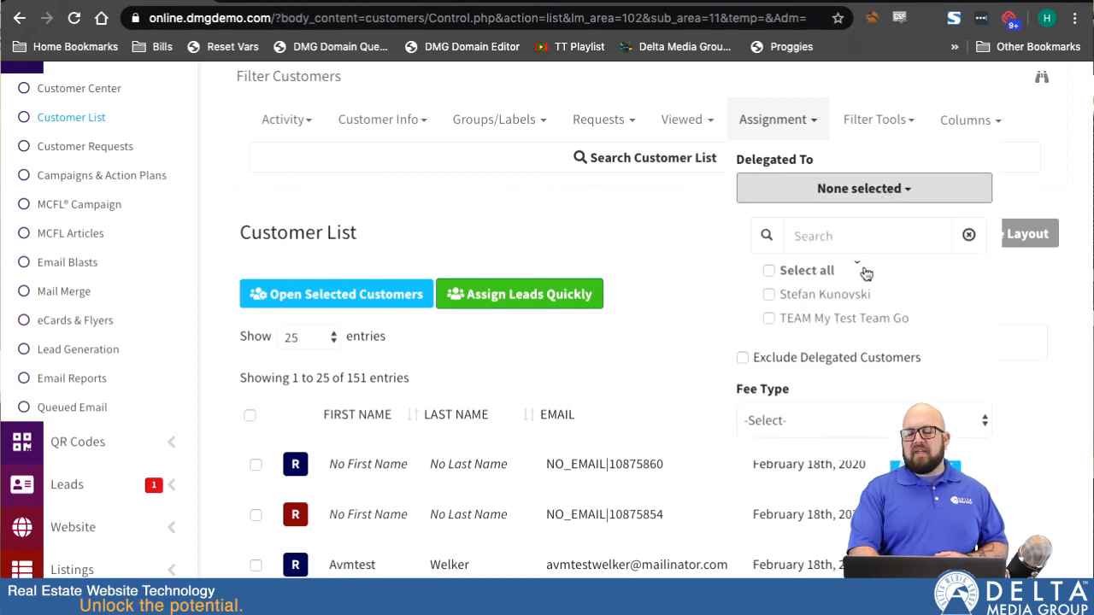
left_click(895, 190)
left_click(743, 223)
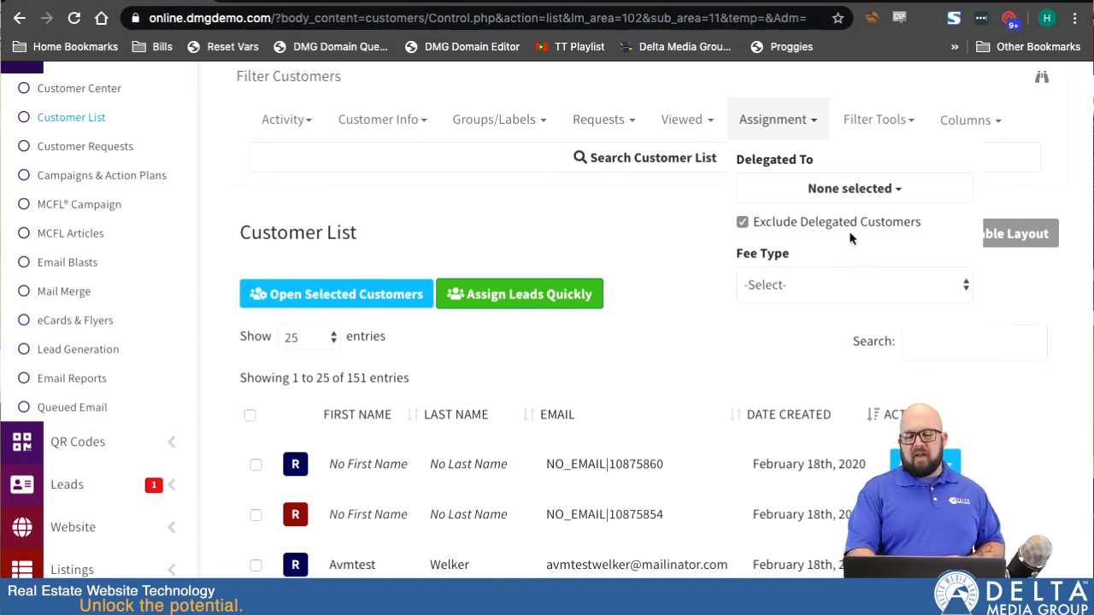
left_click(799, 118)
Open Filter Tools to review the filter summary and the field for naming the filter.
left_click(887, 124)
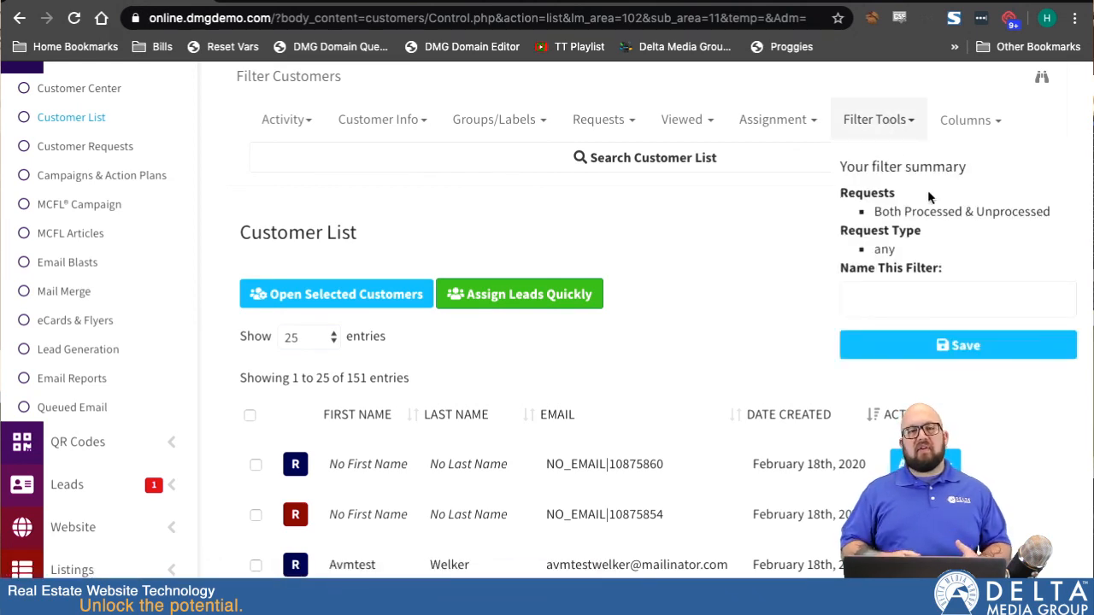
left_click(902, 299)
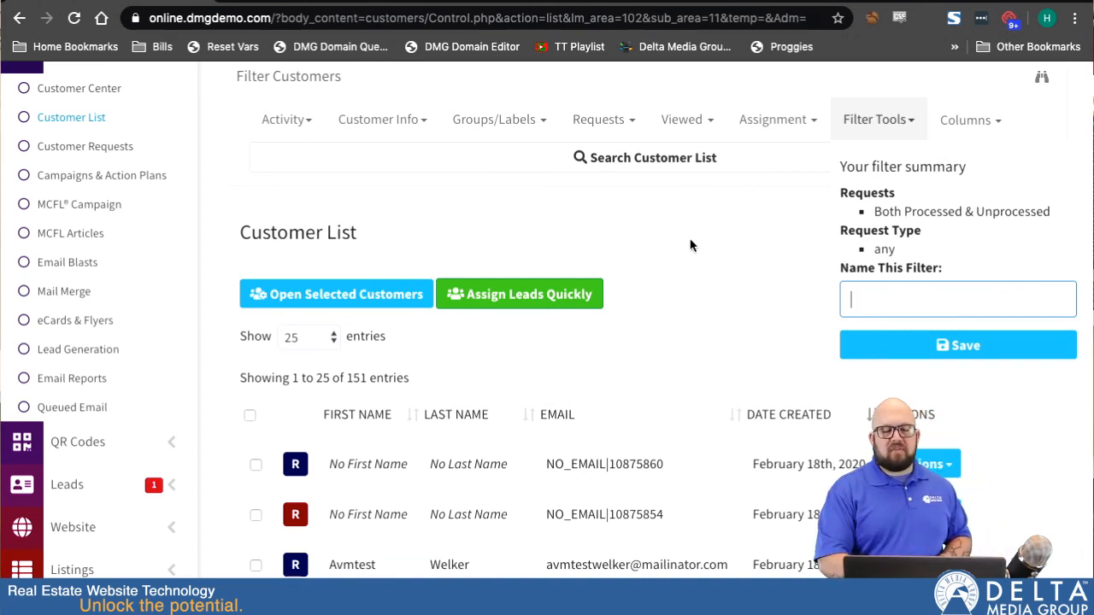
left_click(908, 122)
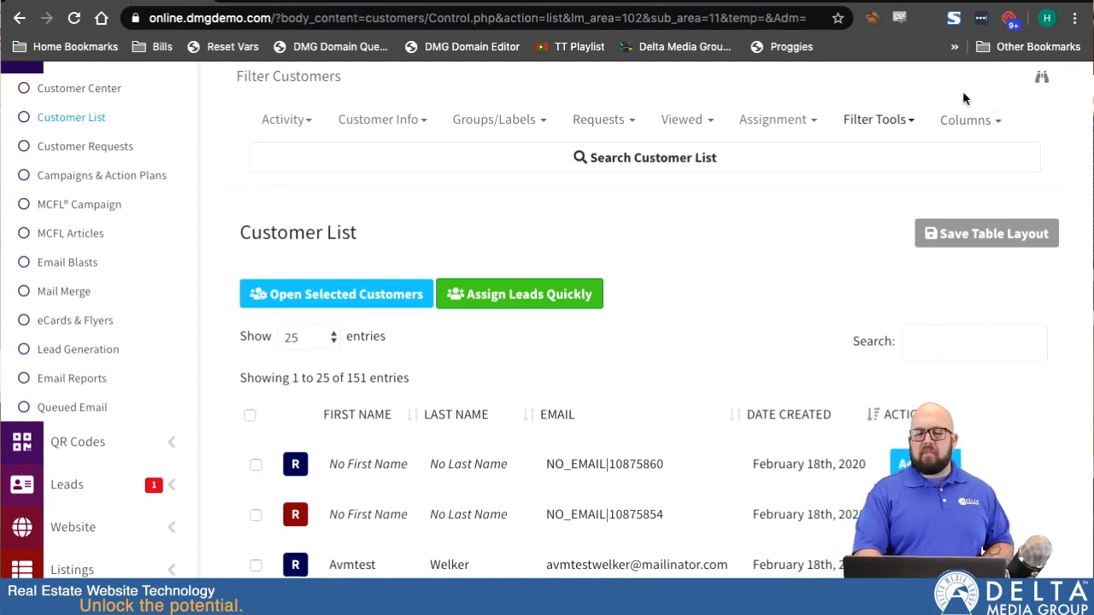
Add the Phone Daytime, Phone Evening and Labels columns to the customer table.
left_click(984, 122)
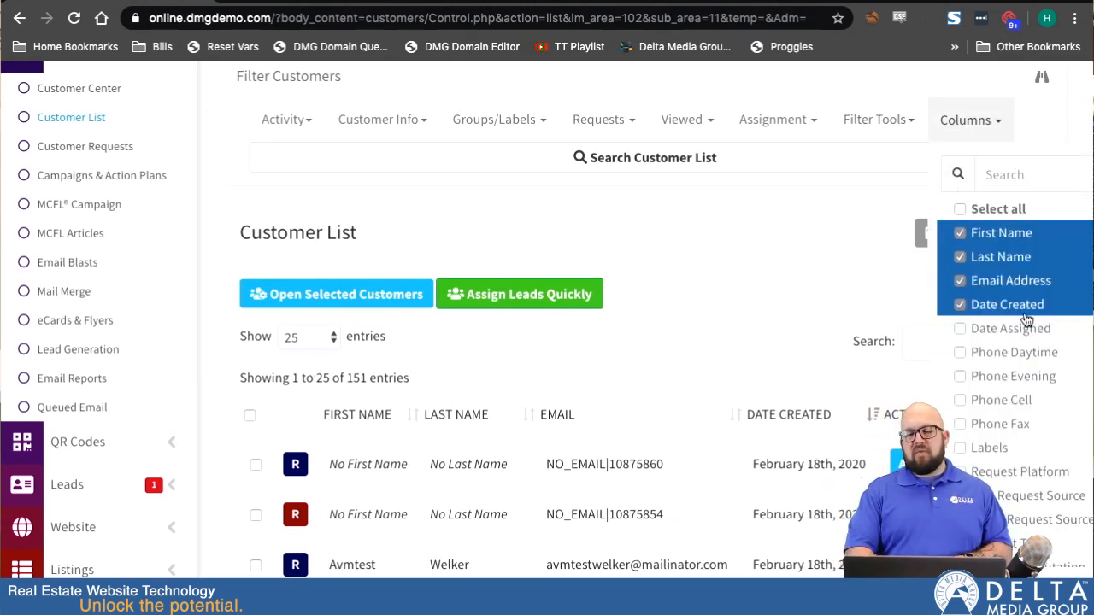
scroll(994, 364, "down", 3)
scroll(991, 367, "up", 2)
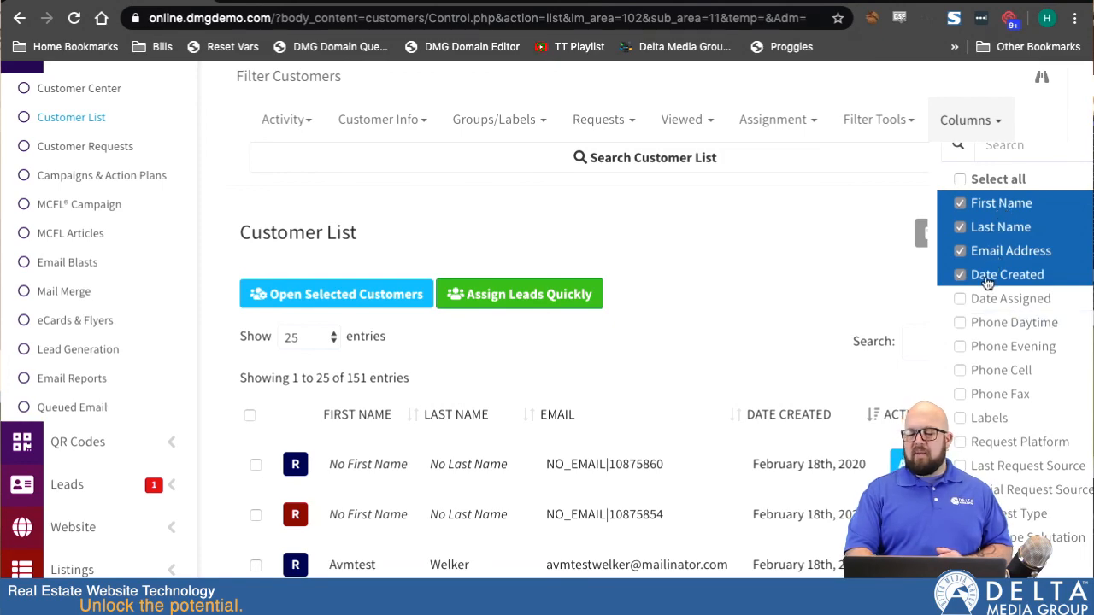
scroll(1000, 359, "down", 10)
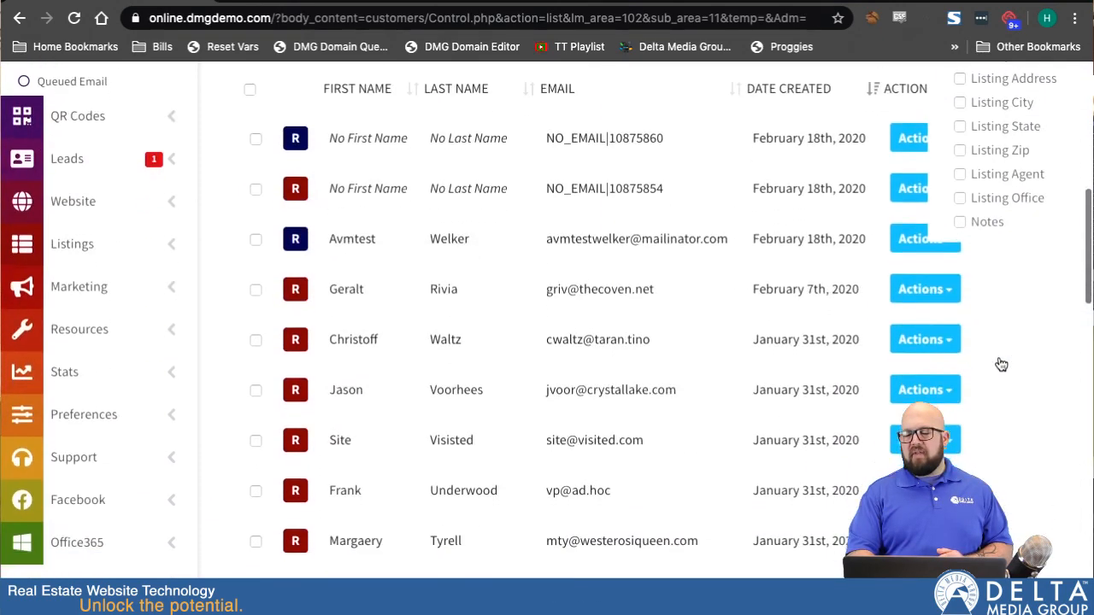
scroll(996, 361, "up", 6)
scroll(1001, 364, "up", 10)
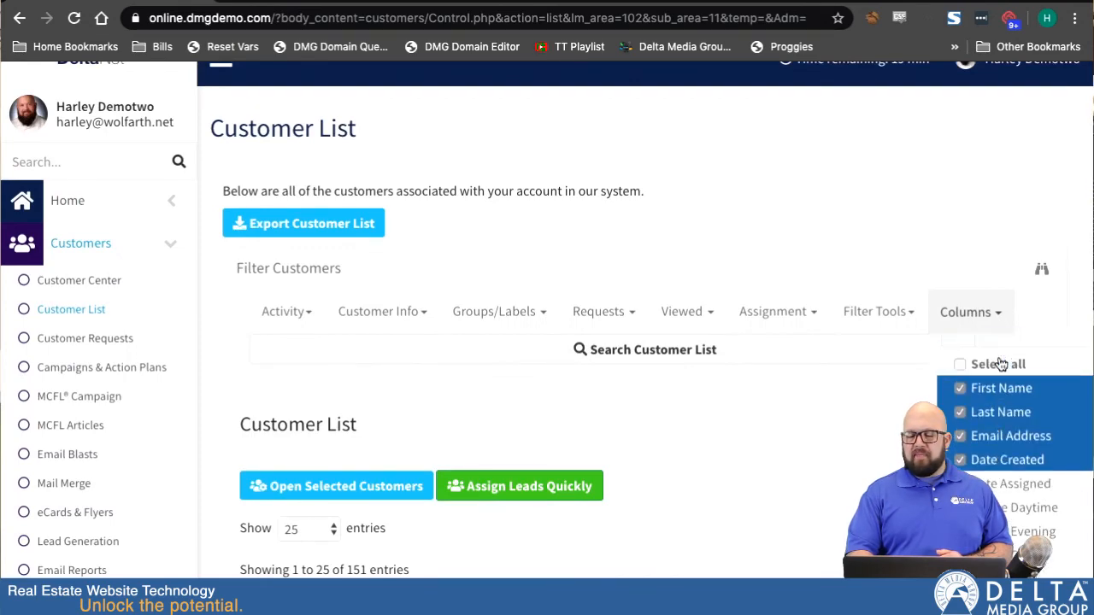
scroll(787, 499, "down", 4)
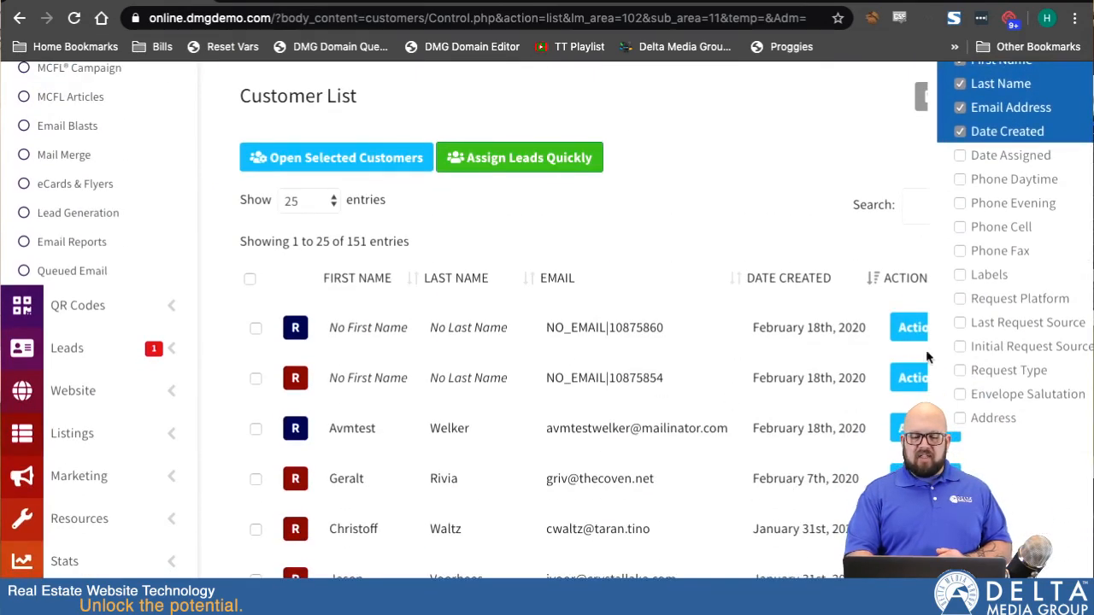
scroll(1043, 227, "up", 1)
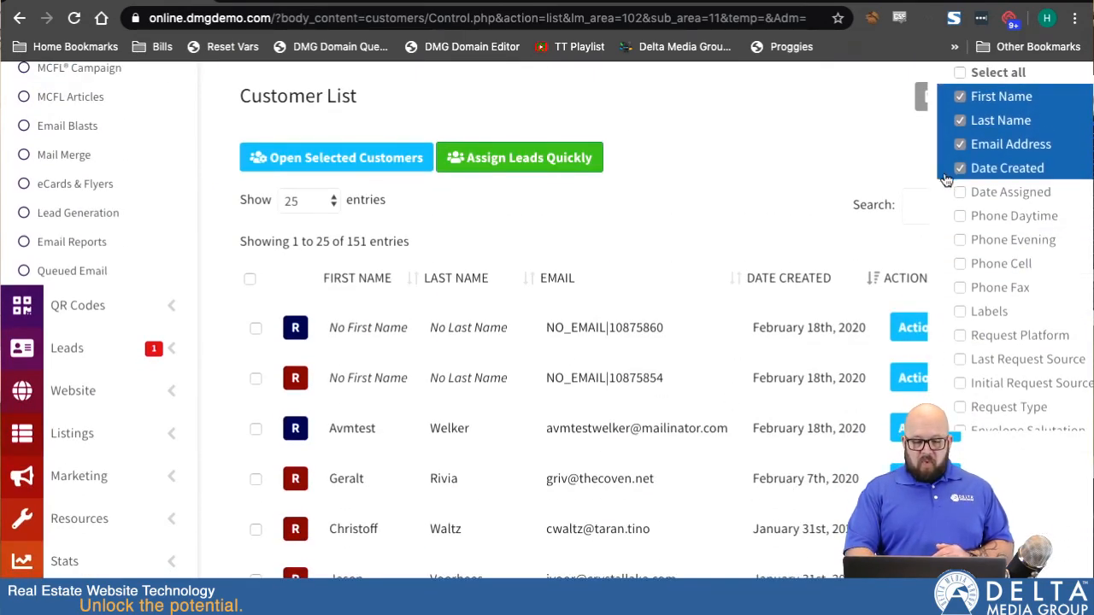
left_click(959, 216)
left_click(959, 240)
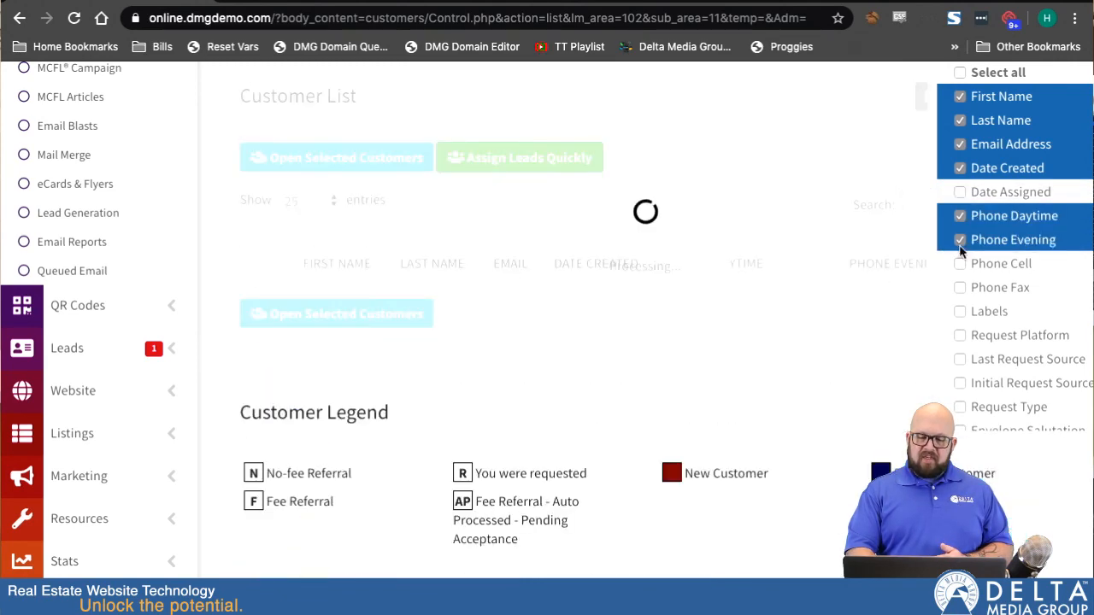
left_click(959, 312)
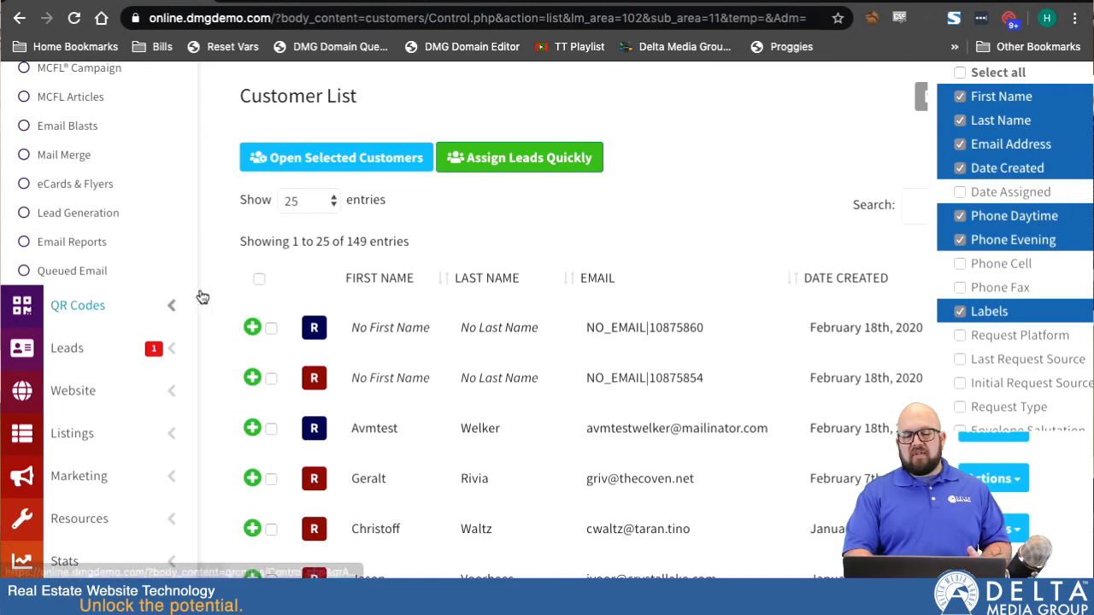
Close the column selector, then reopen it and remove the Phone Daytime column.
left_click(253, 329)
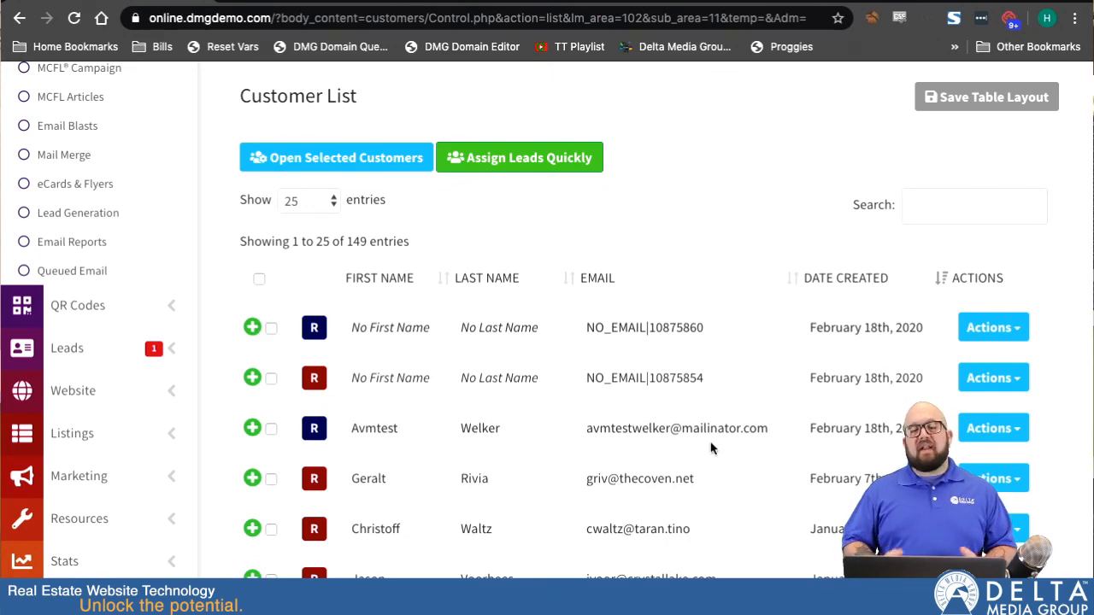
scroll(711, 448, "up", 2)
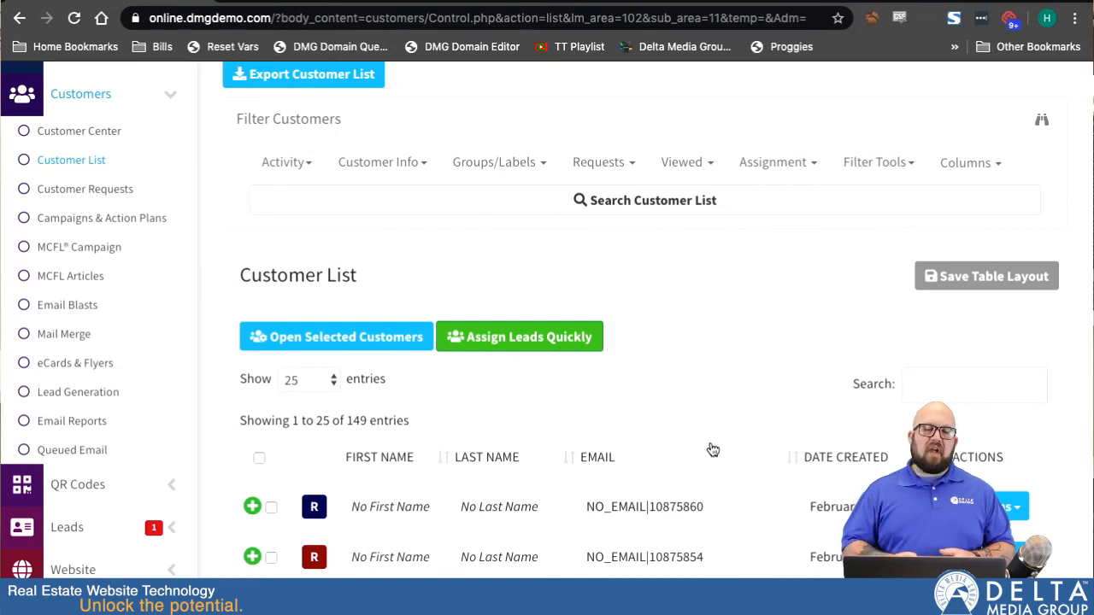
scroll(713, 449, "up", 1)
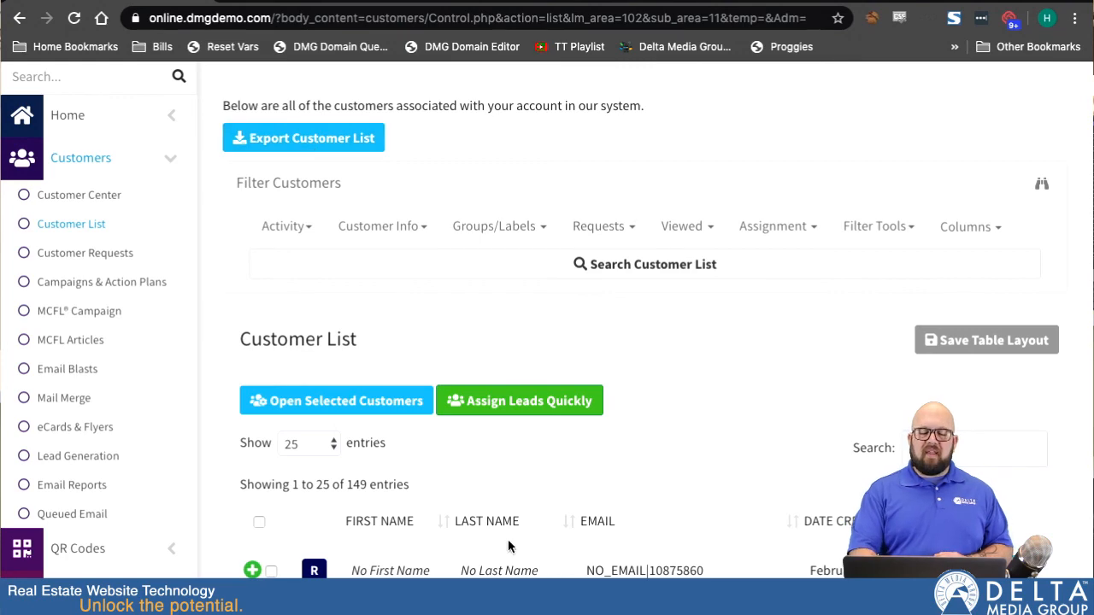
scroll(714, 483, "down", 2)
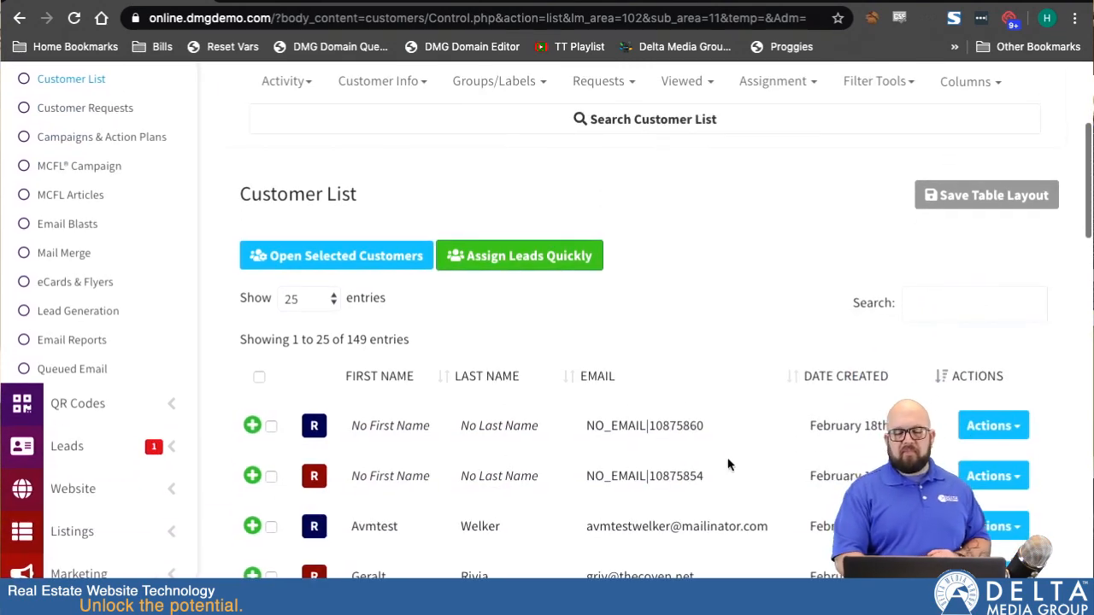
scroll(922, 200, "up", 1)
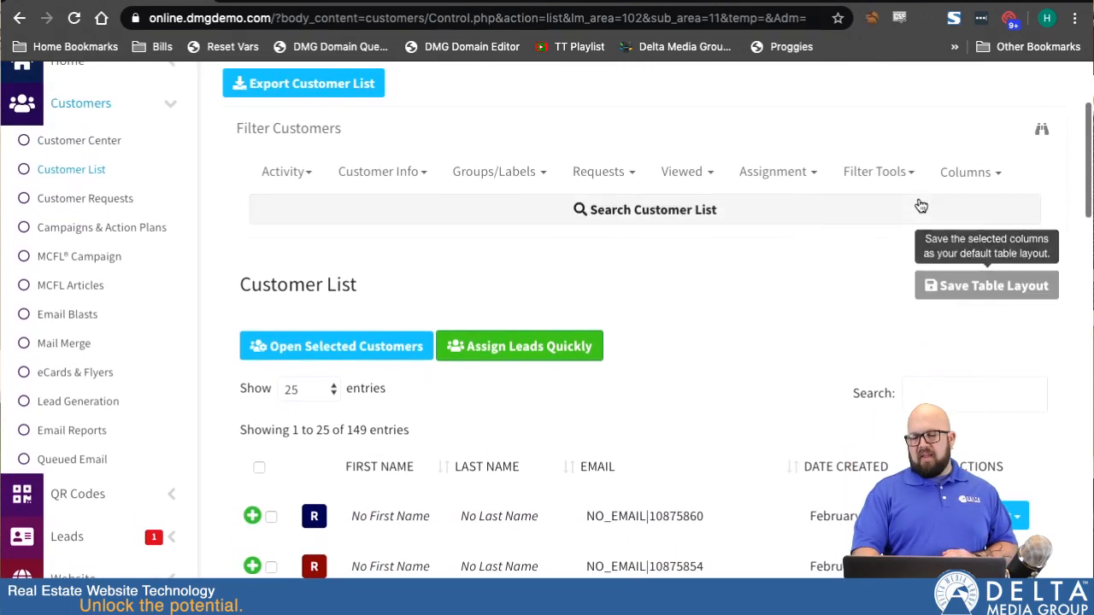
left_click(982, 174)
left_click(1013, 404)
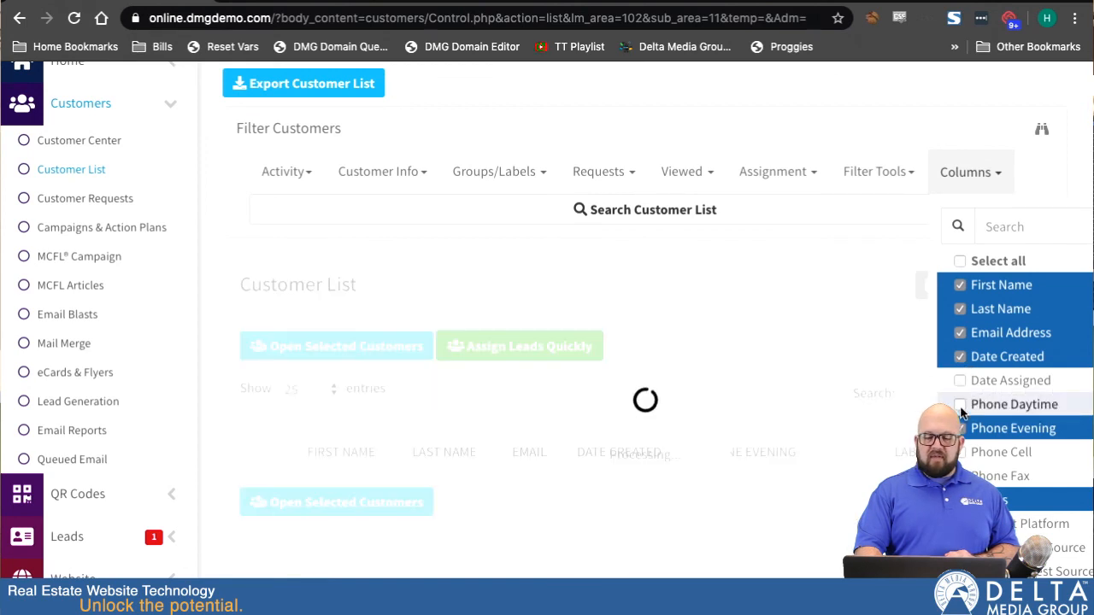
Remove the Phone Evening column from the customer table and close the column selector.
left_click(1013, 428)
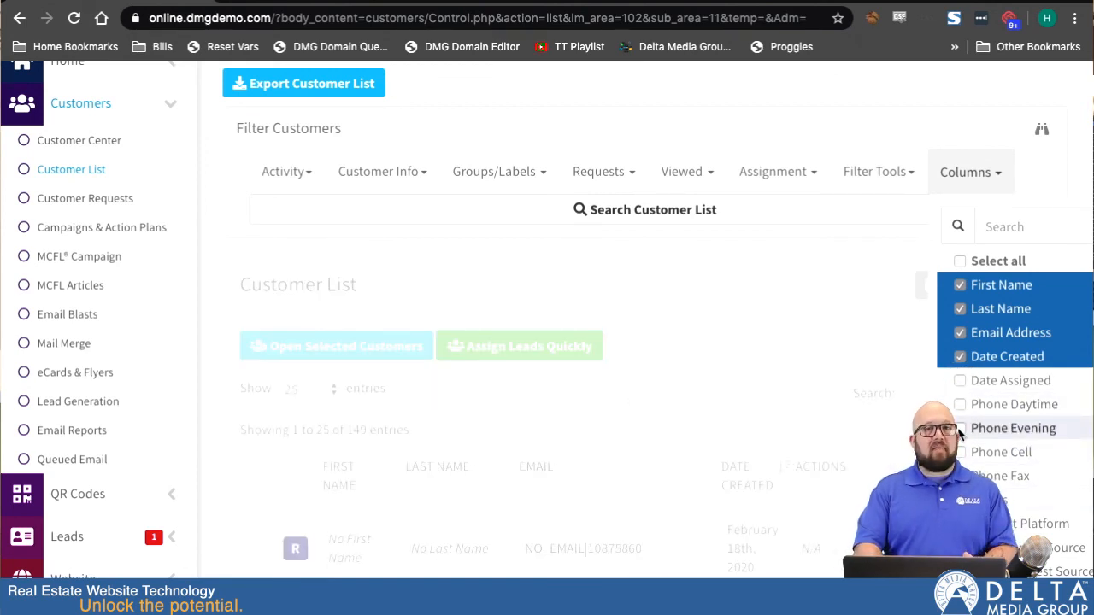
left_click(983, 172)
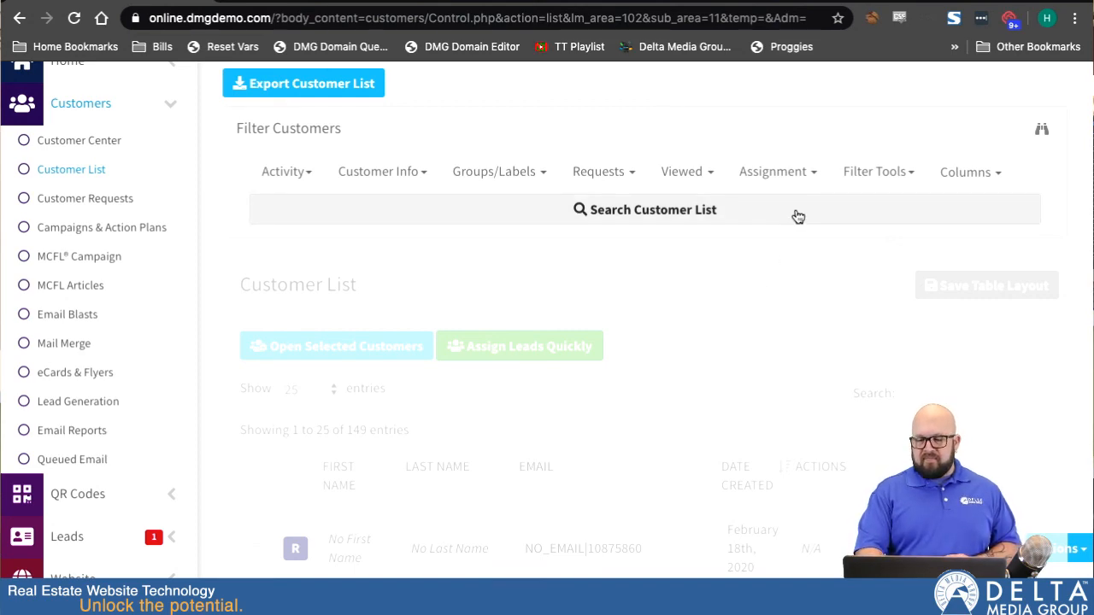
scroll(732, 334, "down", 4)
scroll(732, 334, "up", 6)
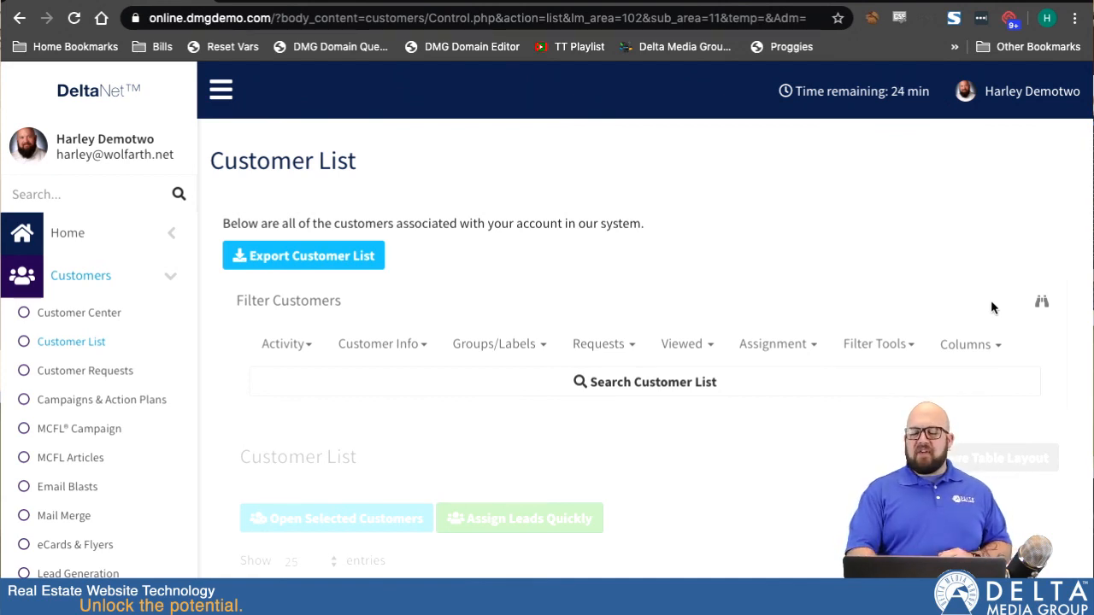
Open the advanced filter builder and add an Initial Source not in rule for Active Listings Subscription, Ad Wizard Lead and Agent Mobile Website.
left_click(1042, 306)
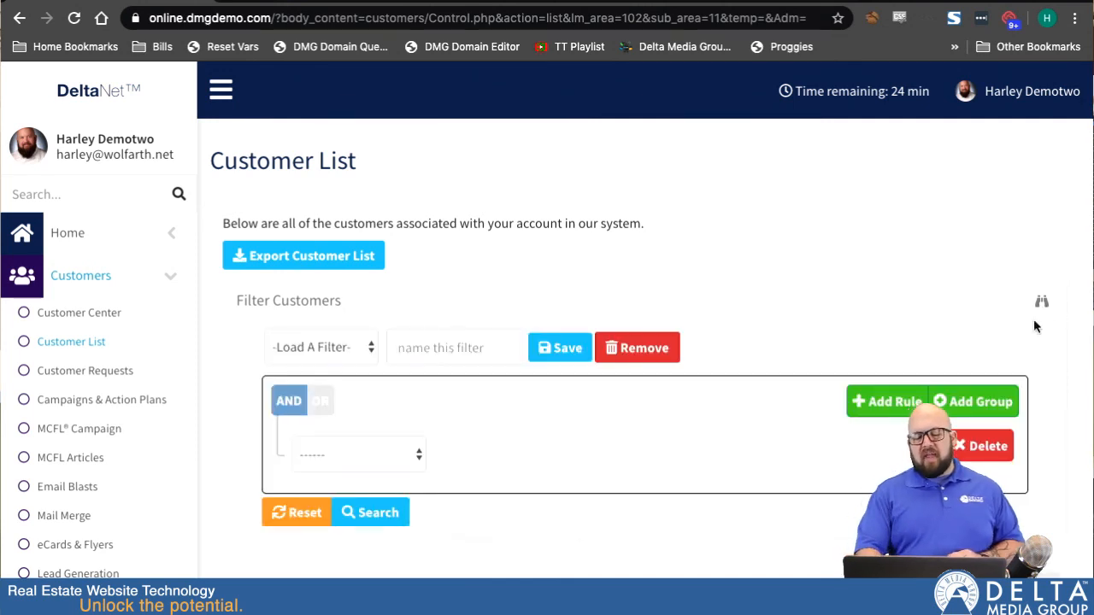
scroll(1062, 399, "down", 2)
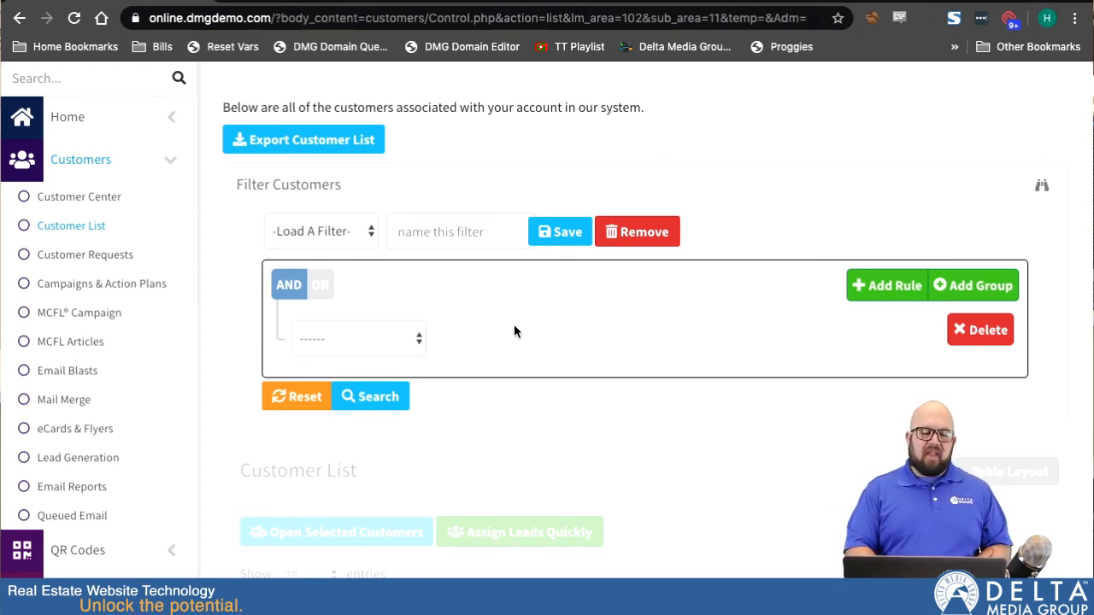
left_click(410, 339)
scroll(401, 390, "down", 2)
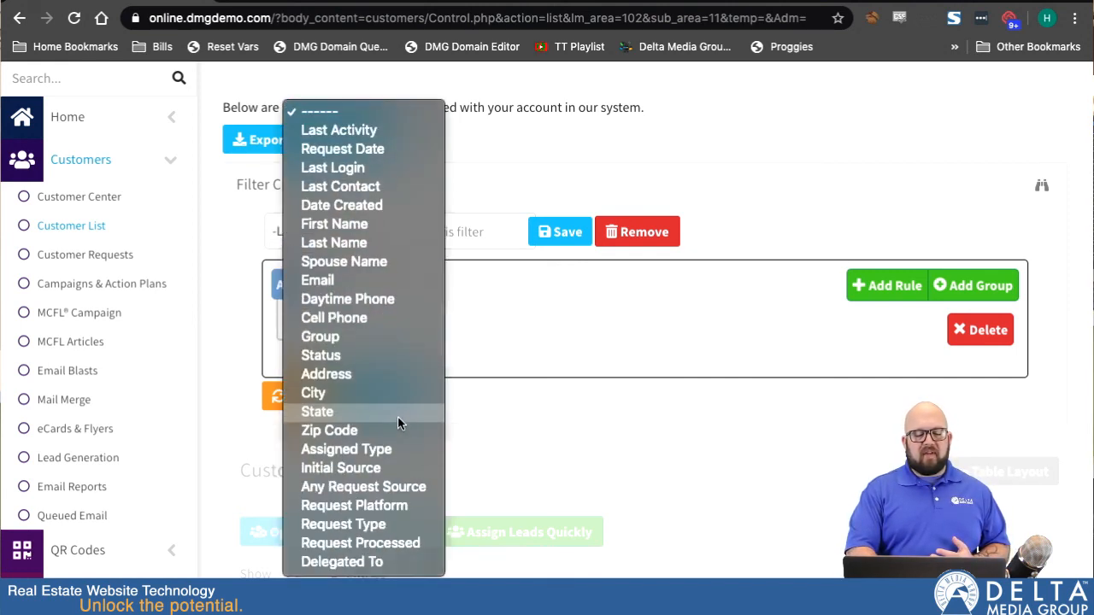
left_click(342, 472)
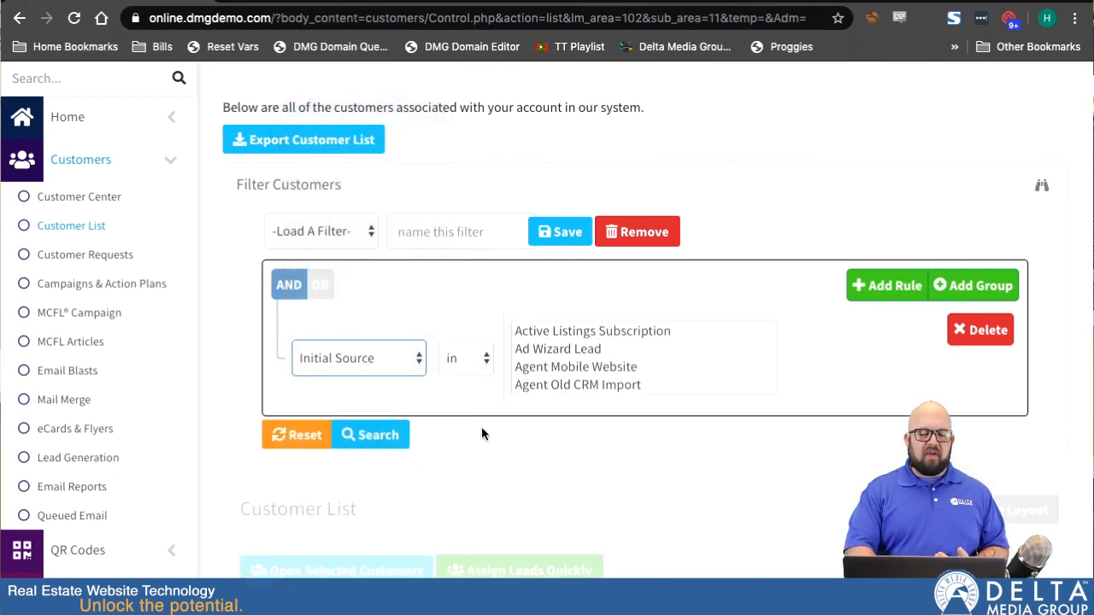
left_click(478, 363)
left_click(475, 379)
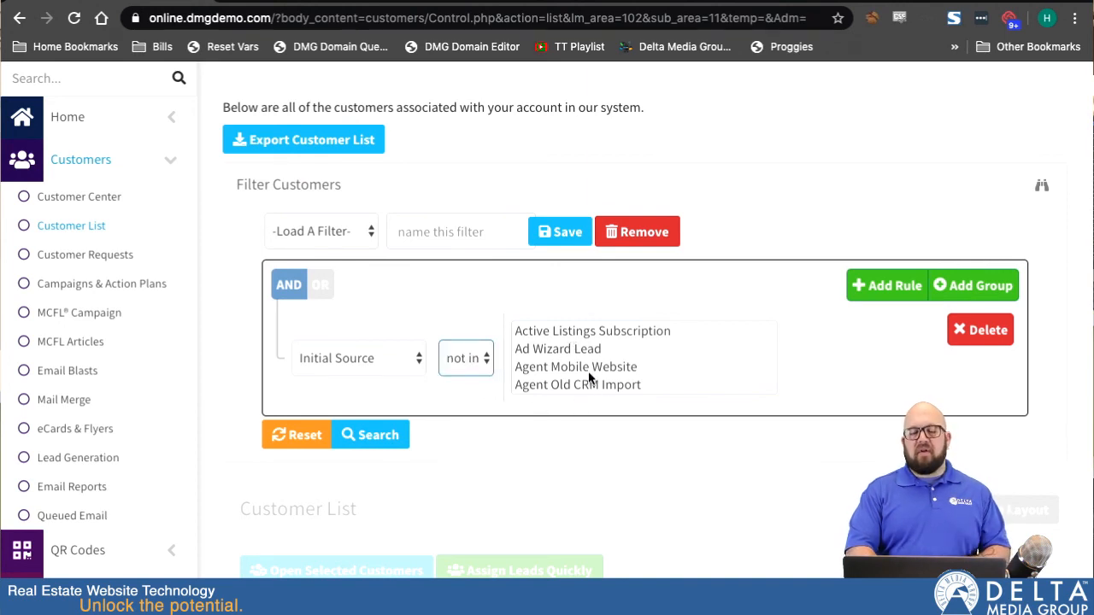
left_click(584, 331)
left_click_drag(584, 334, 578, 363)
Add a second rule on the Last Login field, then close the advanced filter builder.
left_click(884, 287)
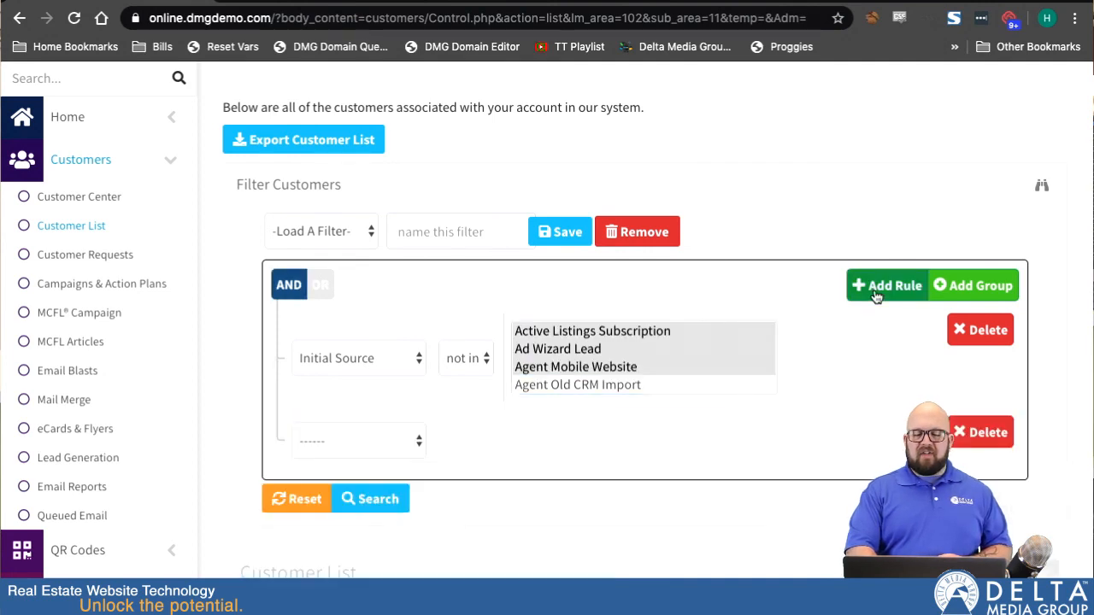
left_click(335, 441)
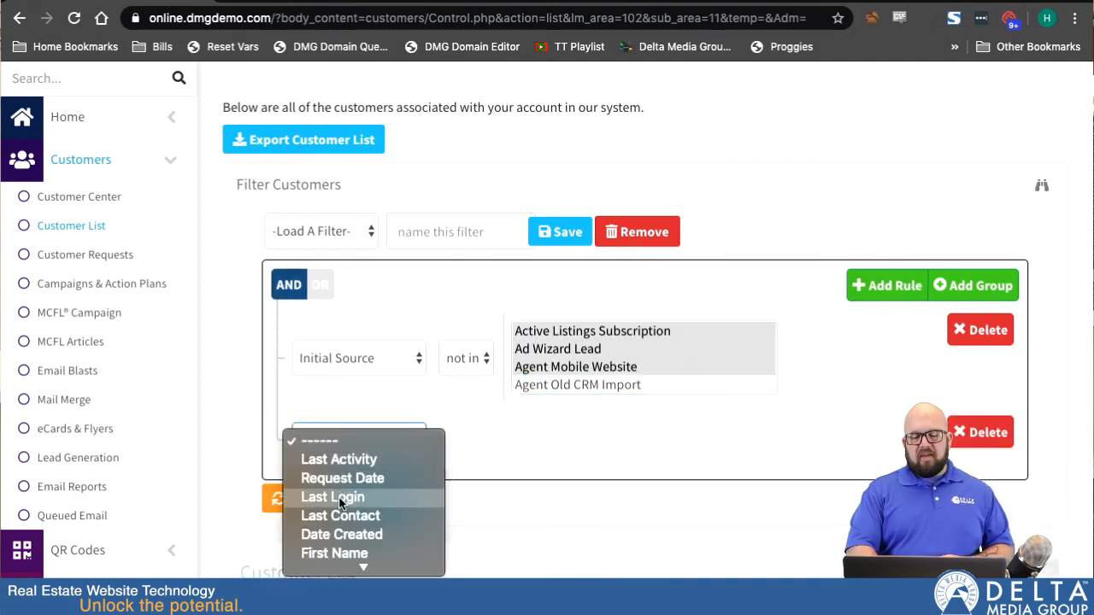
left_click(317, 497)
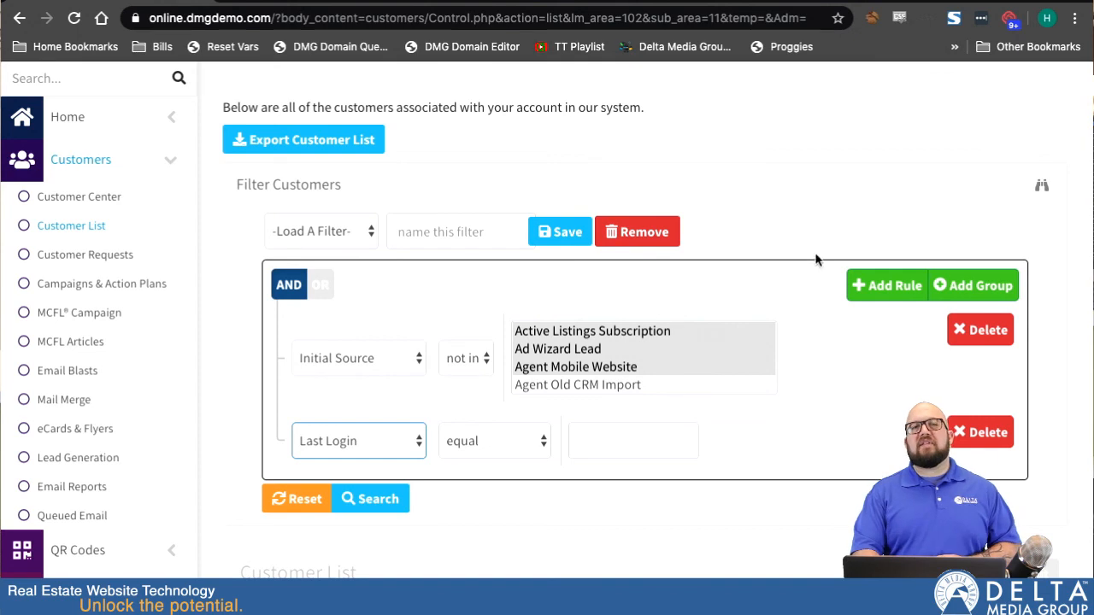
left_click(1042, 186)
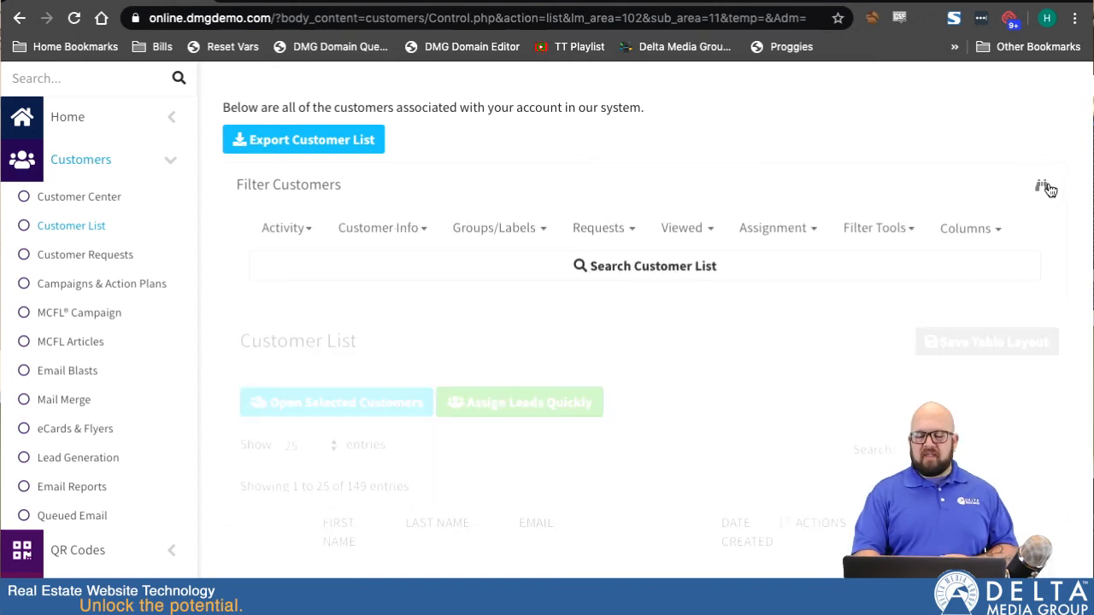
Reload the Customer List page.
scroll(675, 311, "down", 2)
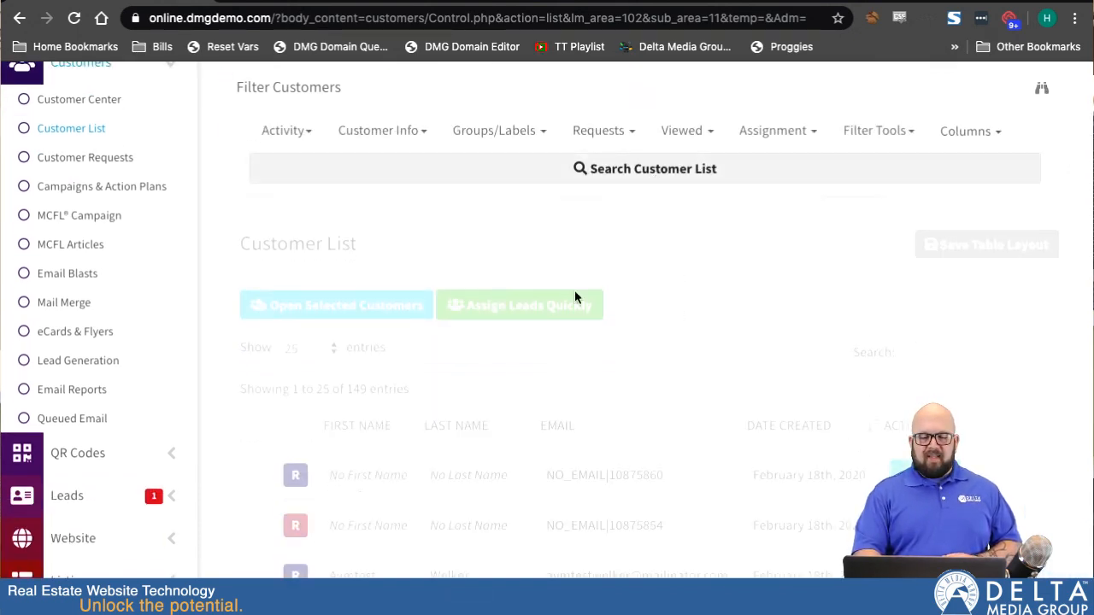
scroll(584, 295, "down", 5)
scroll(585, 295, "up", 8)
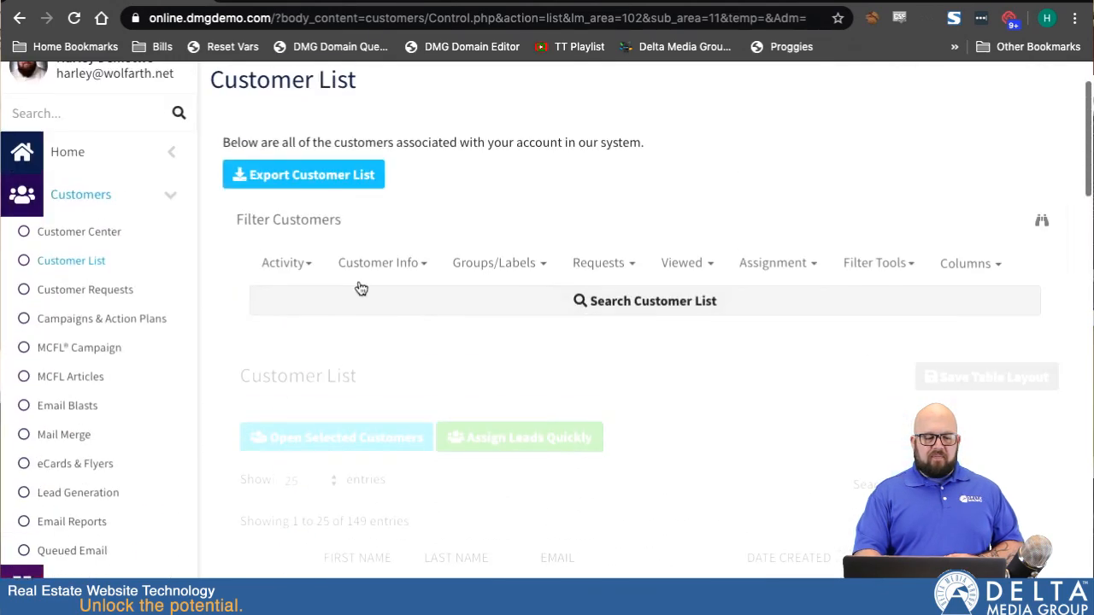
left_click(72, 260)
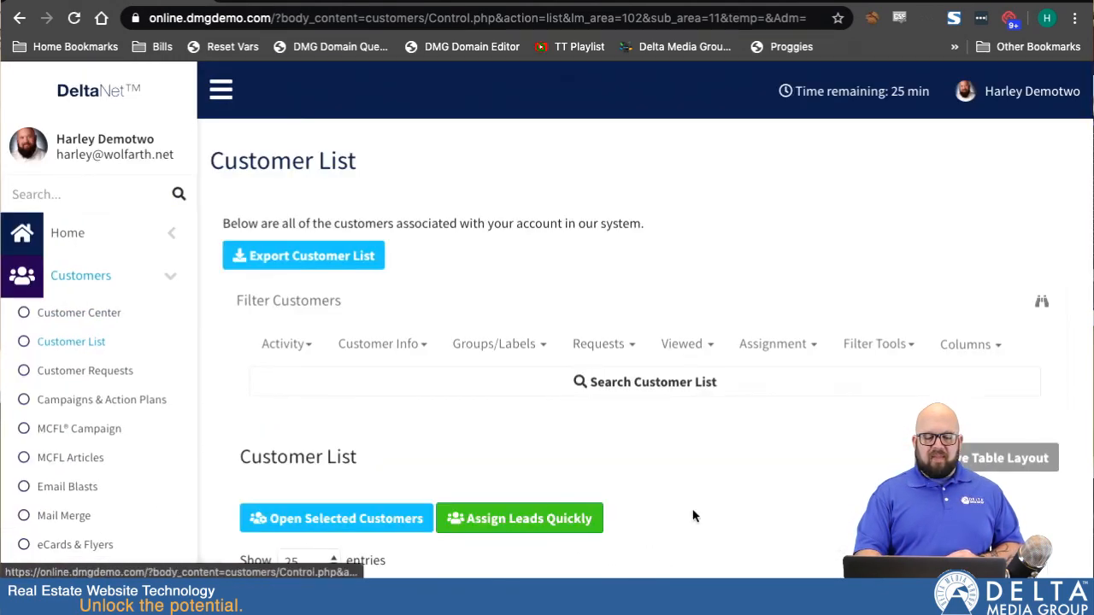
scroll(693, 515, "down", 6)
scroll(693, 515, "up", 4)
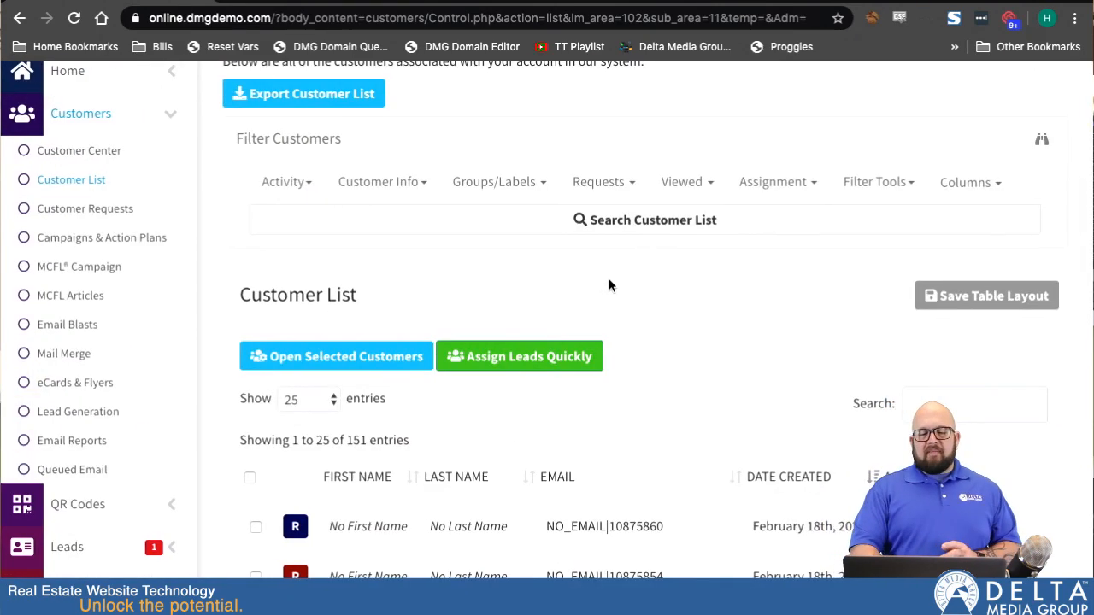
Select the first two customers in the customer list.
scroll(608, 285, "up", 1)
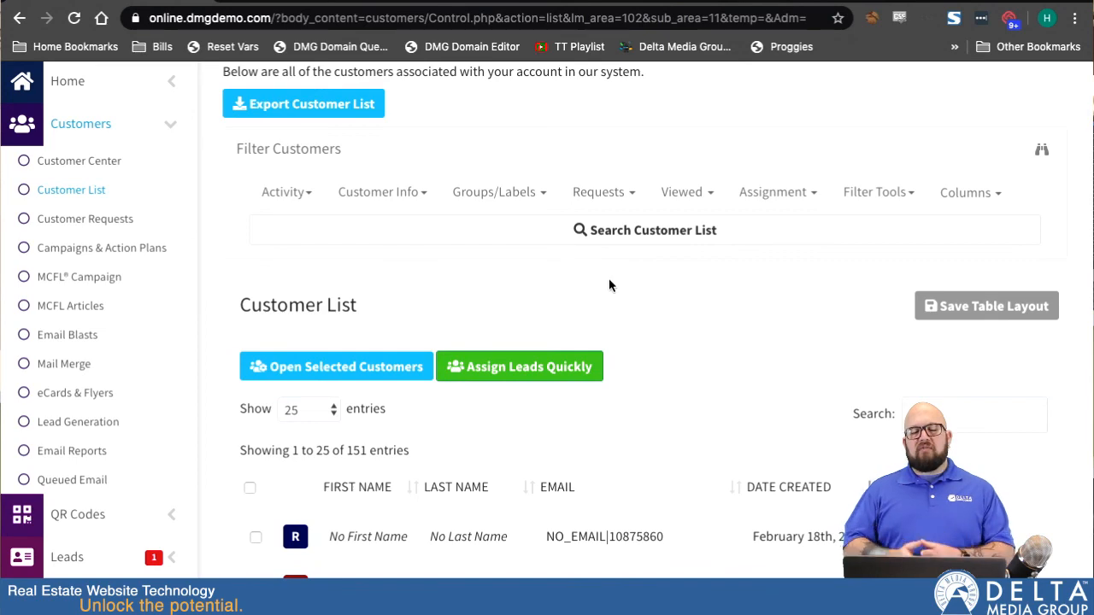
scroll(608, 285, "down", 2)
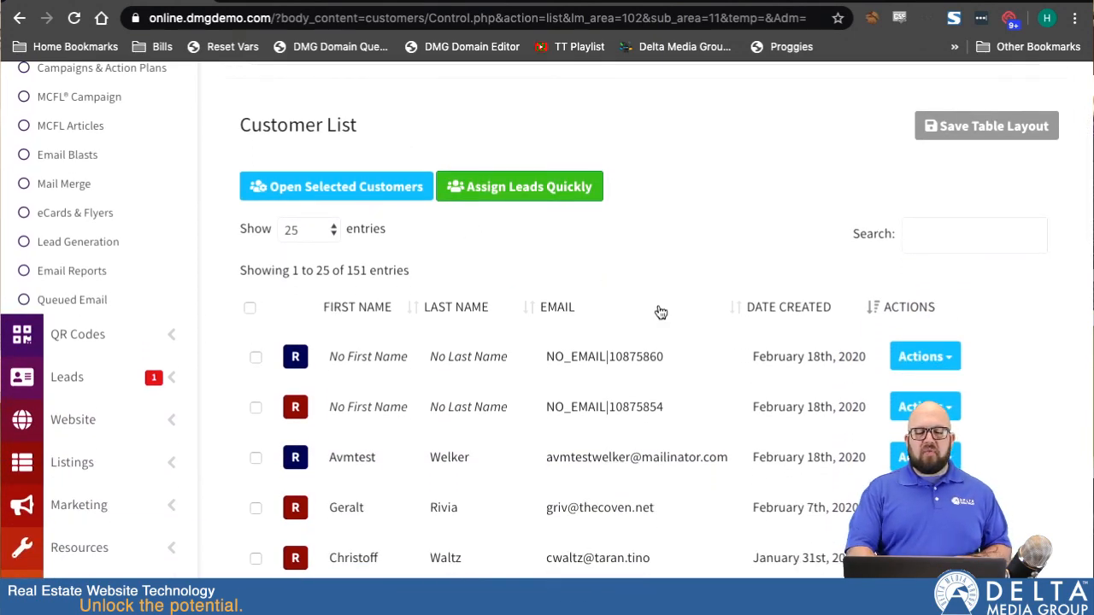
scroll(658, 312, "down", 2)
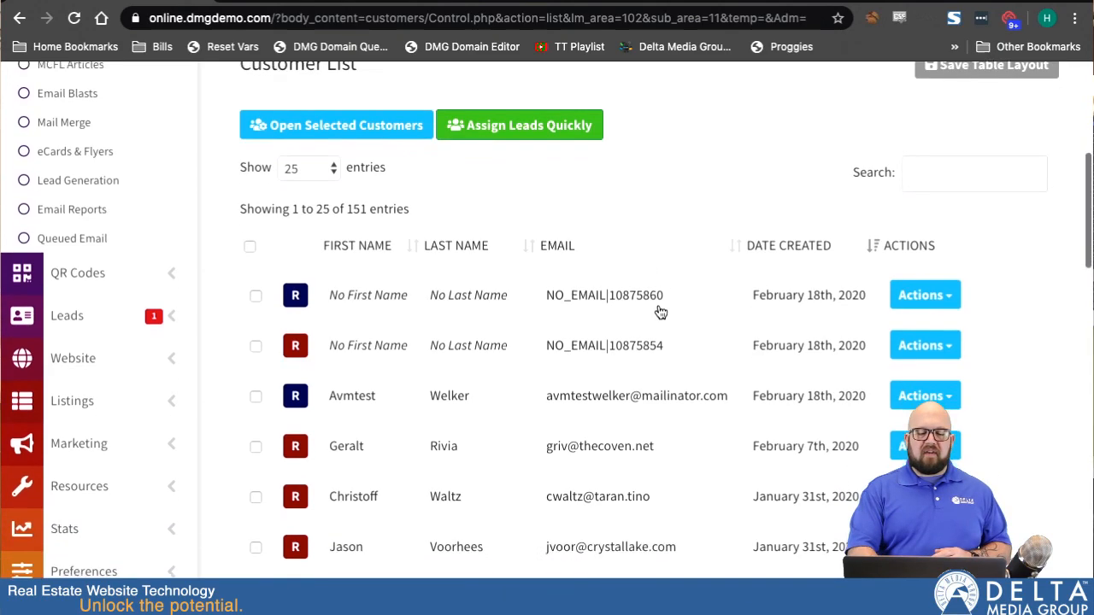
scroll(657, 311, "up", 1)
scroll(658, 311, "down", 15)
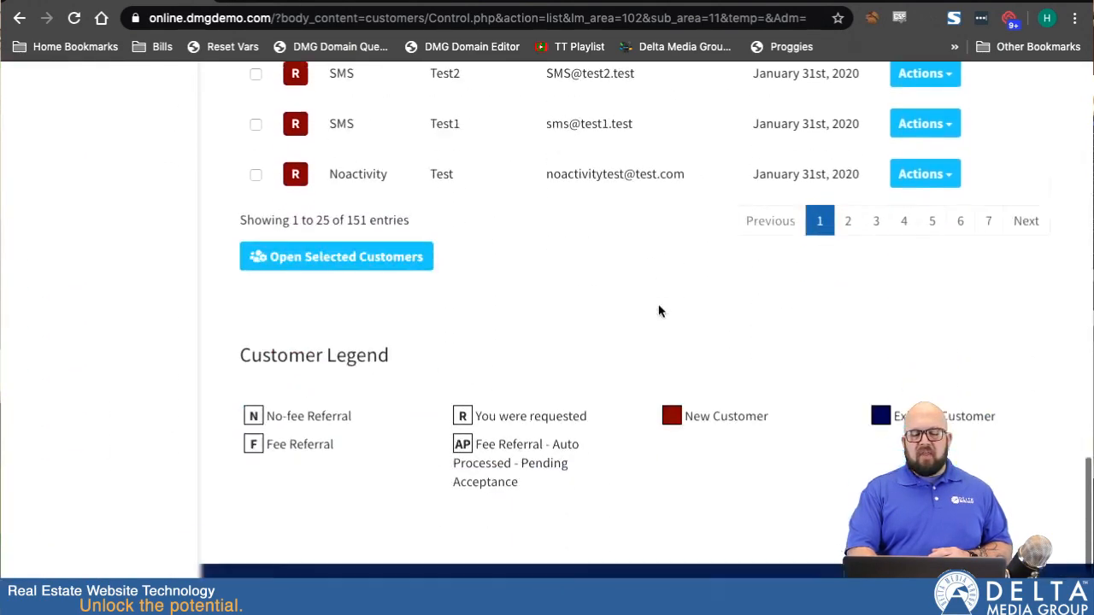
scroll(658, 311, "up", 2)
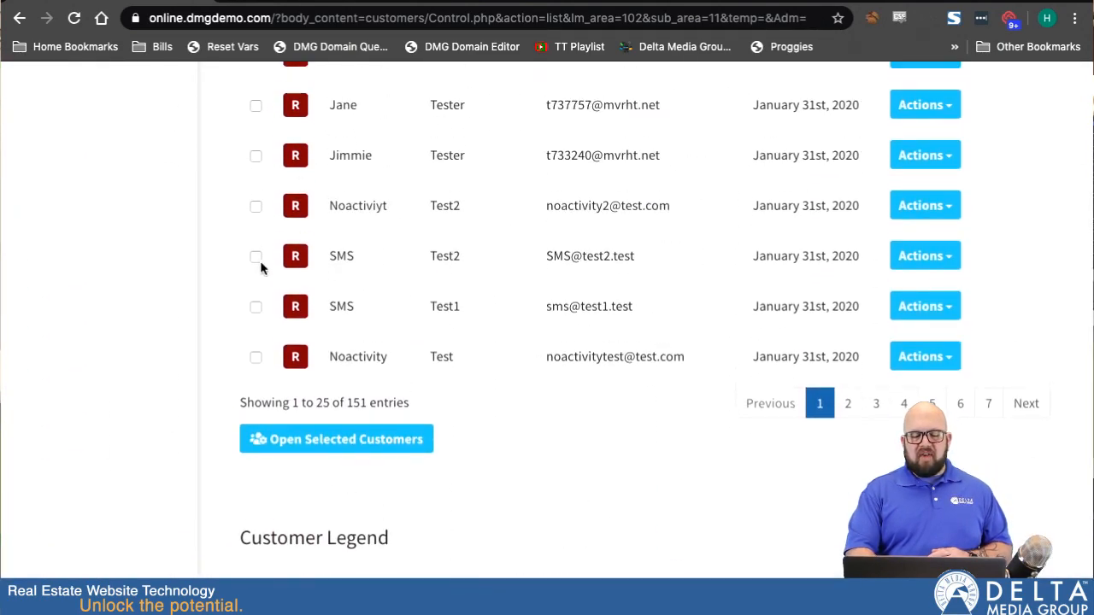
scroll(355, 164, "up", 12)
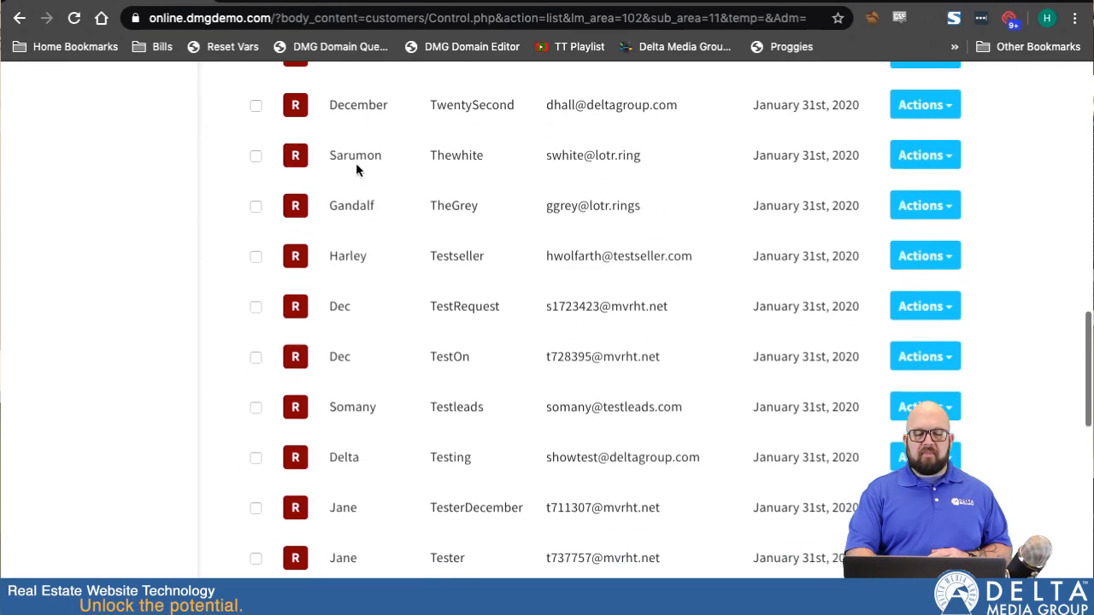
left_click(255, 180)
left_click(256, 231)
scroll(258, 233, "up", 2)
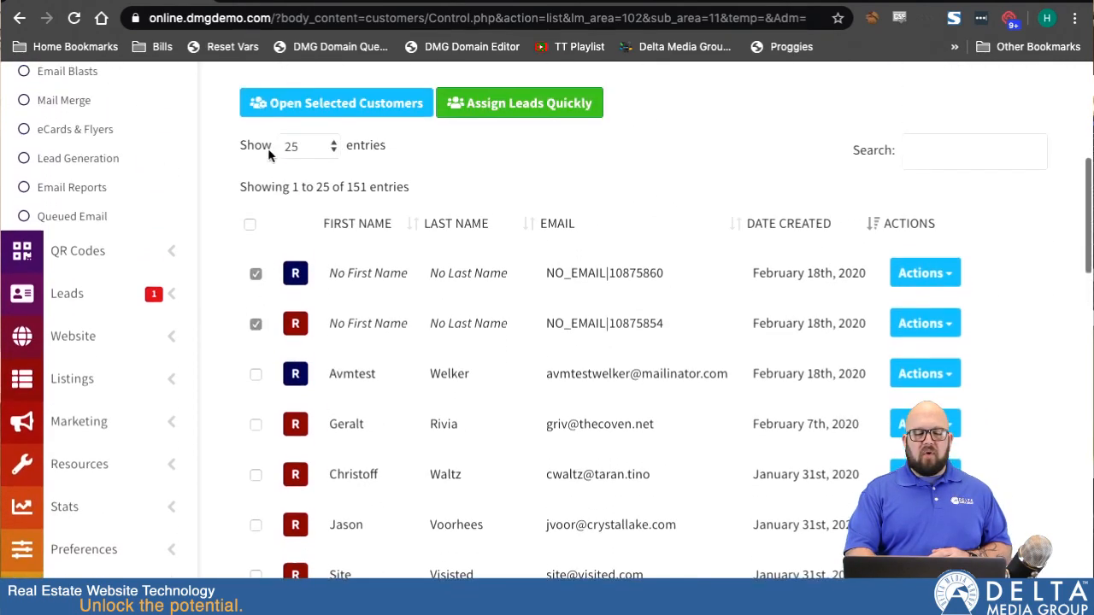
Select all customers on the current page only.
left_click(250, 227)
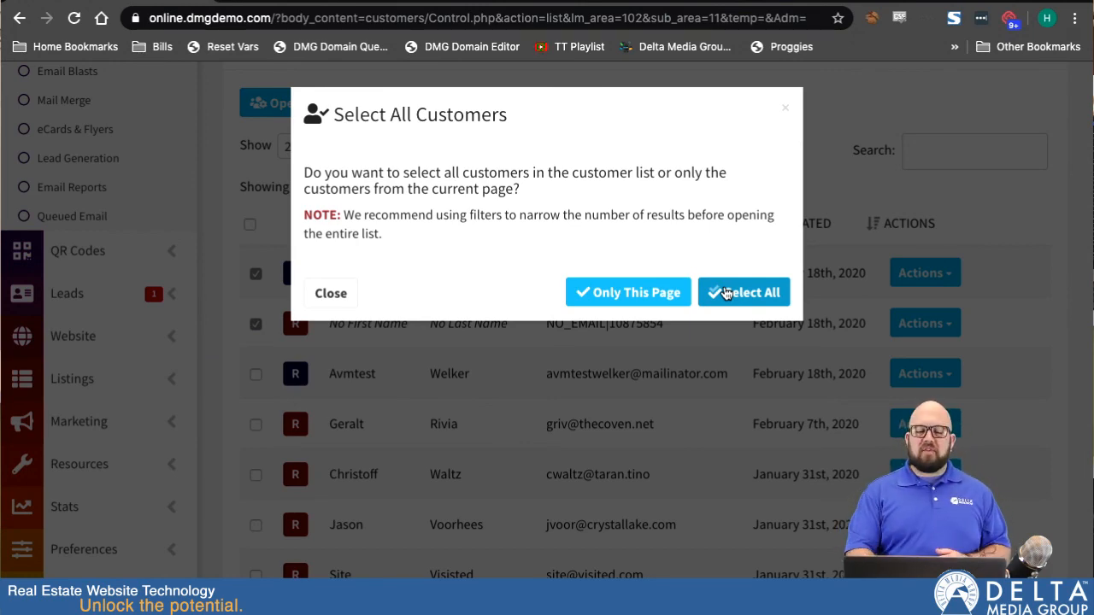
left_click(783, 107)
scroll(482, 267, "down", 1)
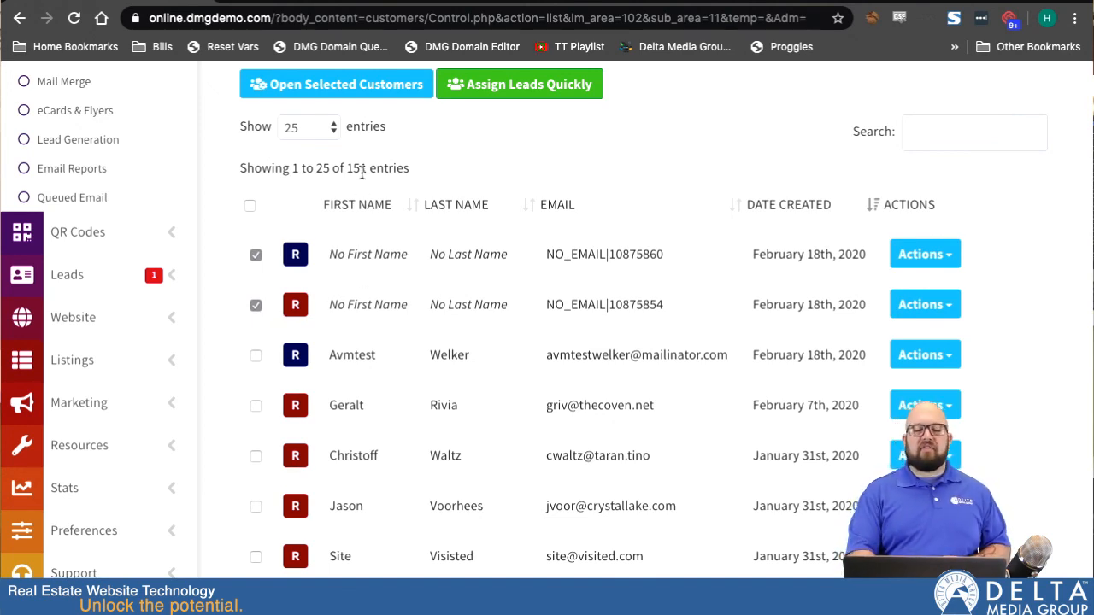
left_click(249, 207)
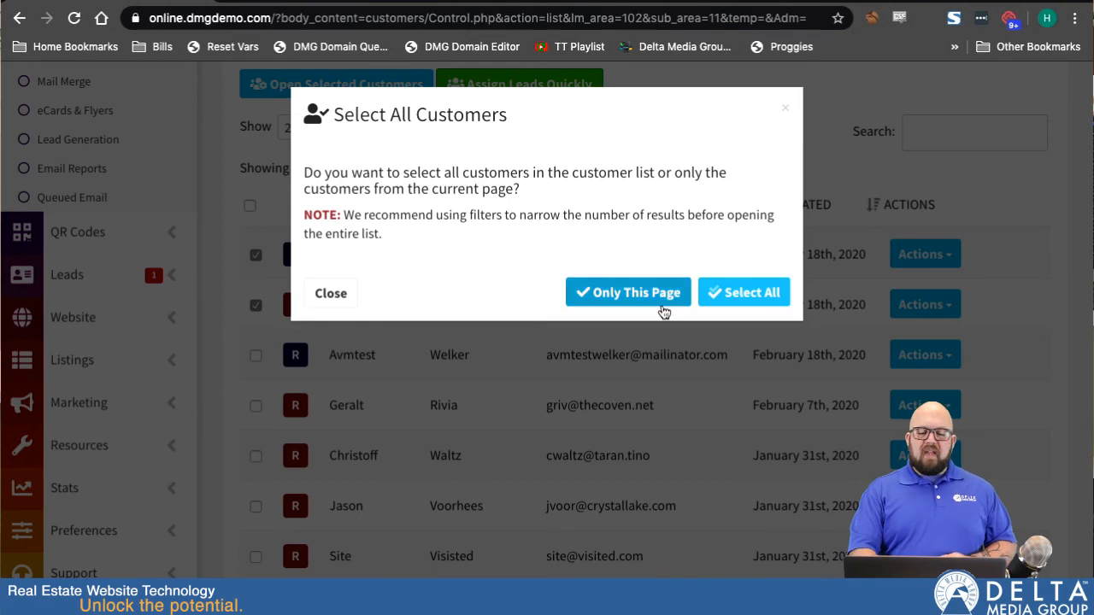
left_click(618, 294)
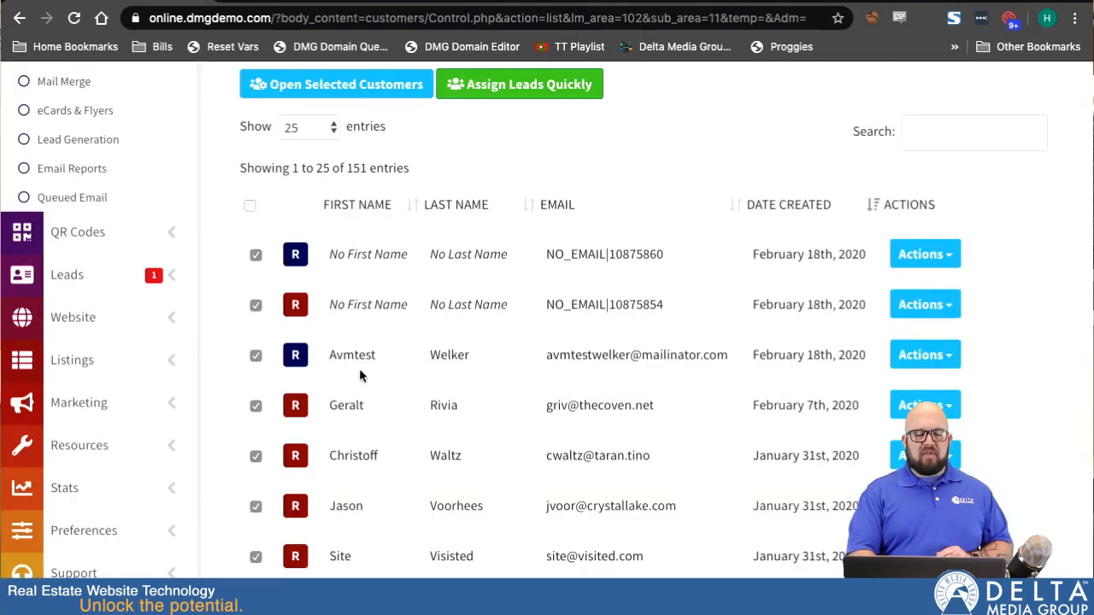
Open the selected customers and review the first customer's profile and portfolio information.
scroll(359, 368, "up", 1)
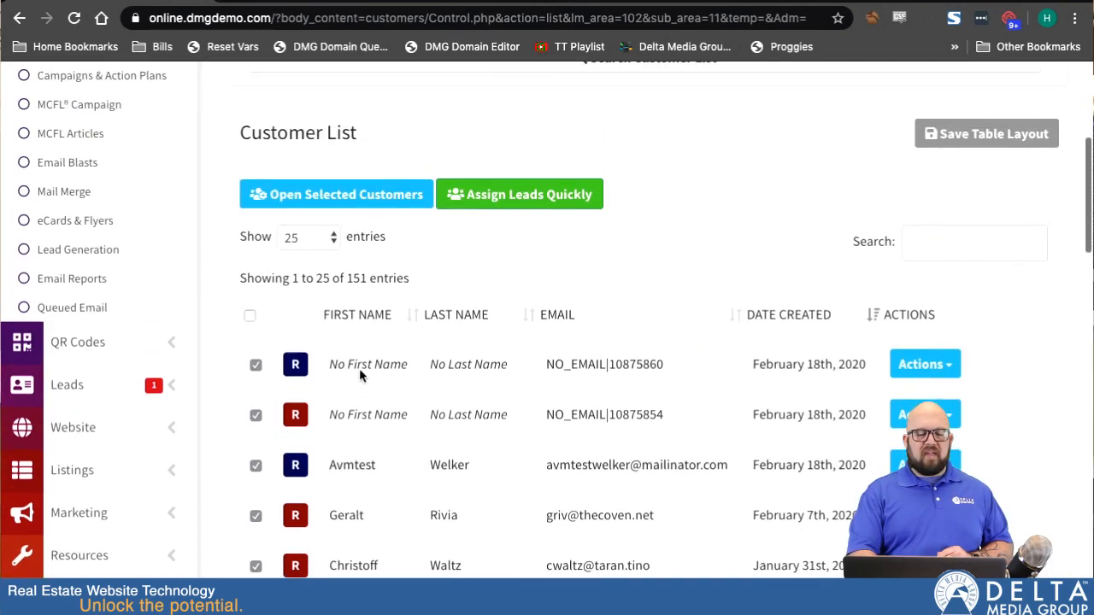
left_click(323, 201)
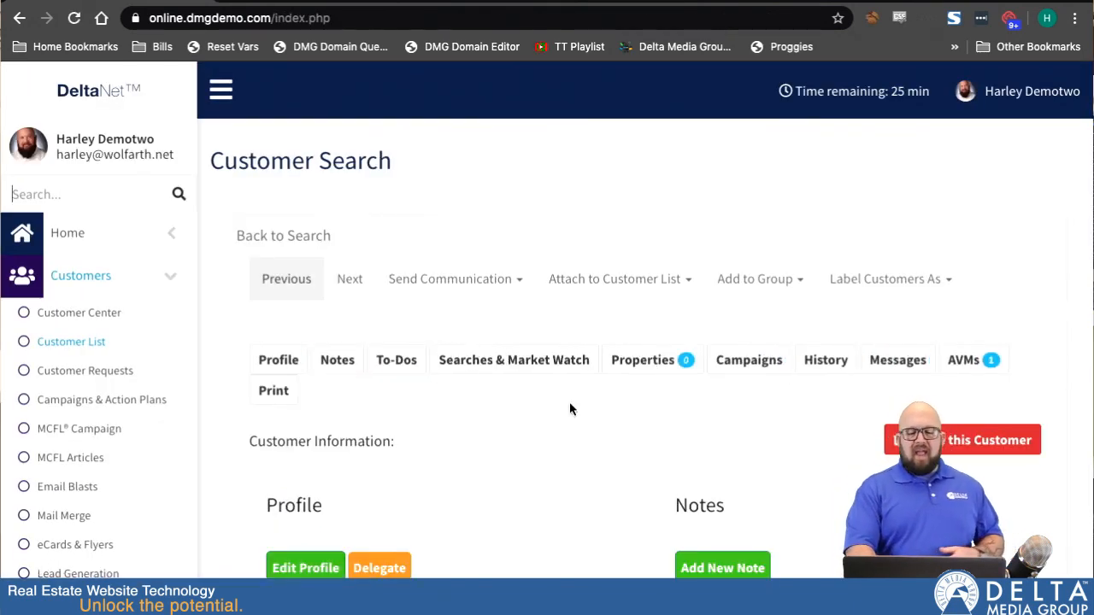
scroll(571, 409, "down", 3)
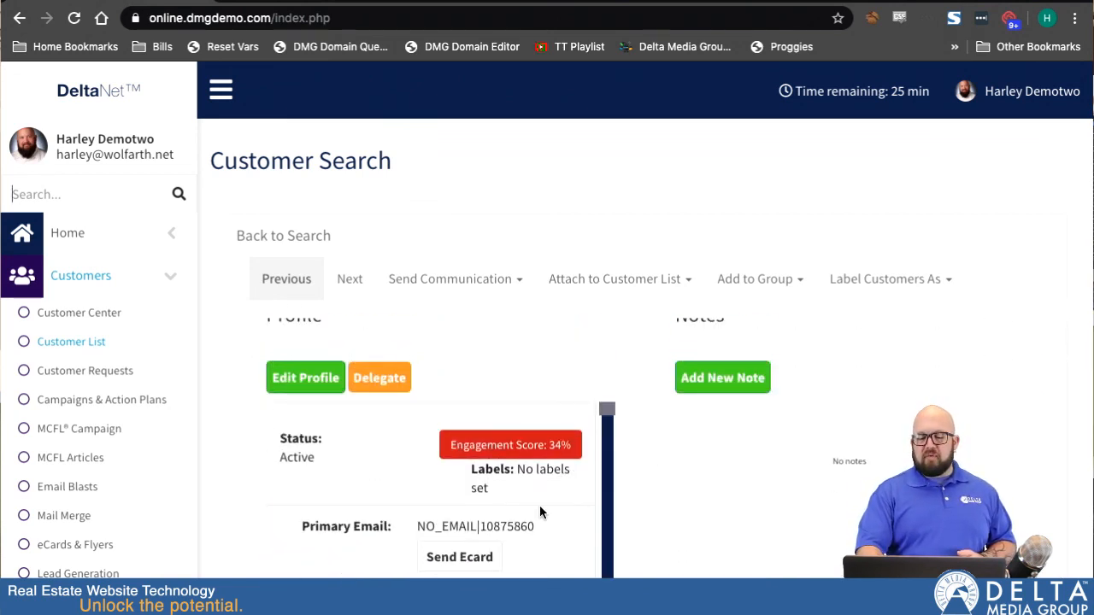
scroll(539, 505, "down", 3)
scroll(643, 507, "down", 2)
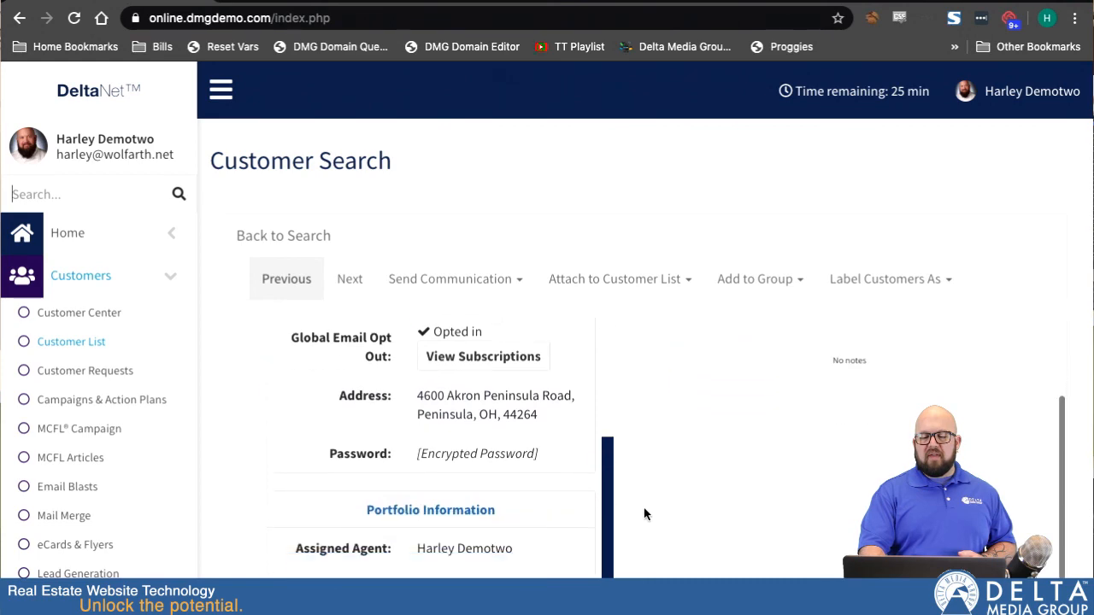
scroll(645, 510, "up", 1)
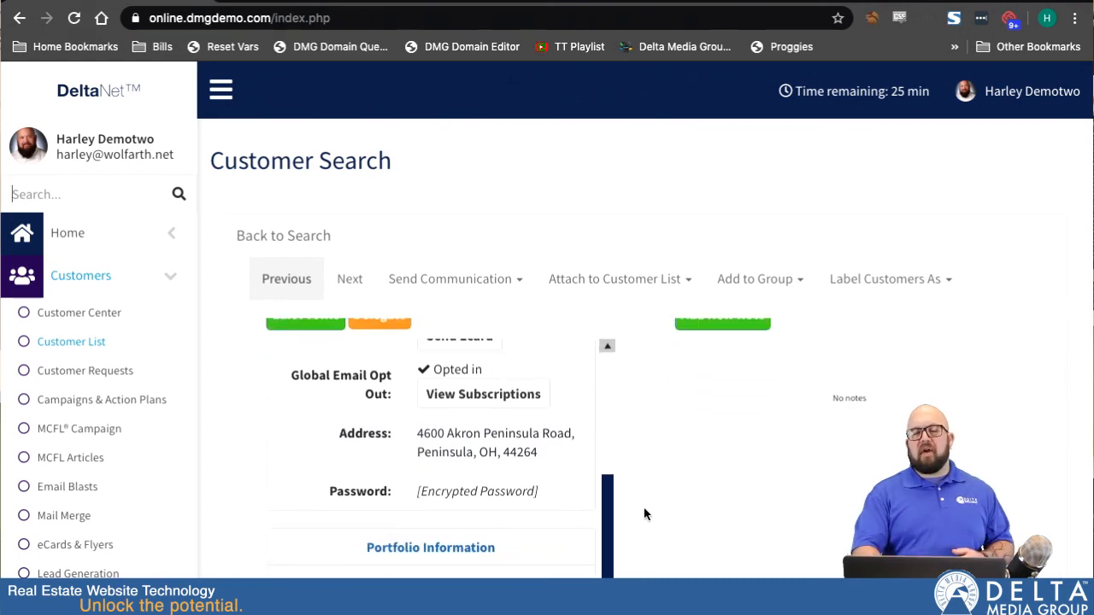
scroll(643, 506, "down", 2)
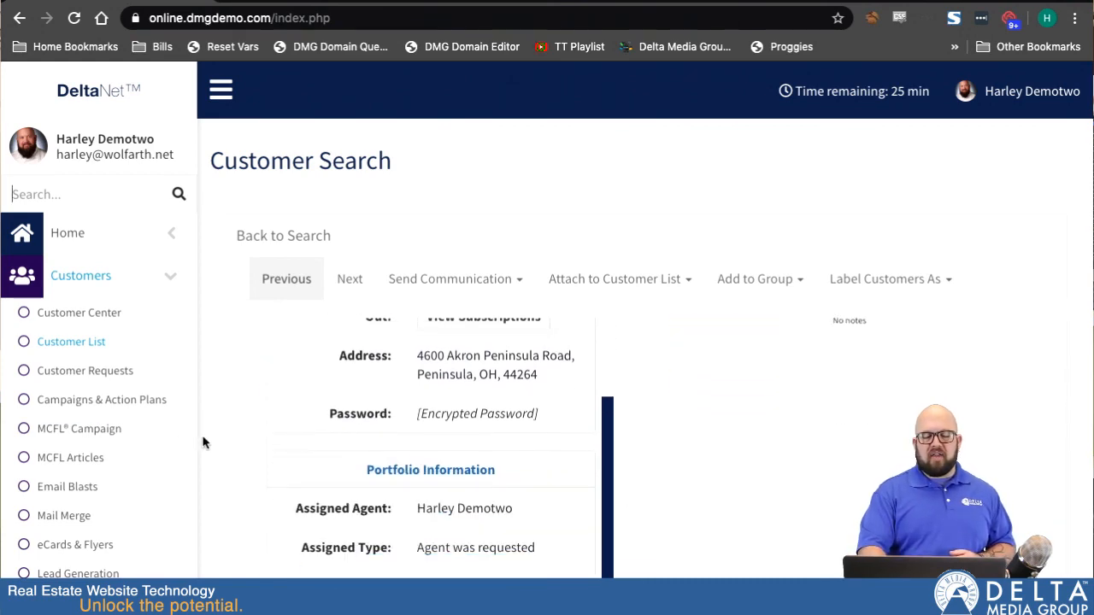
scroll(205, 444, "down", 5)
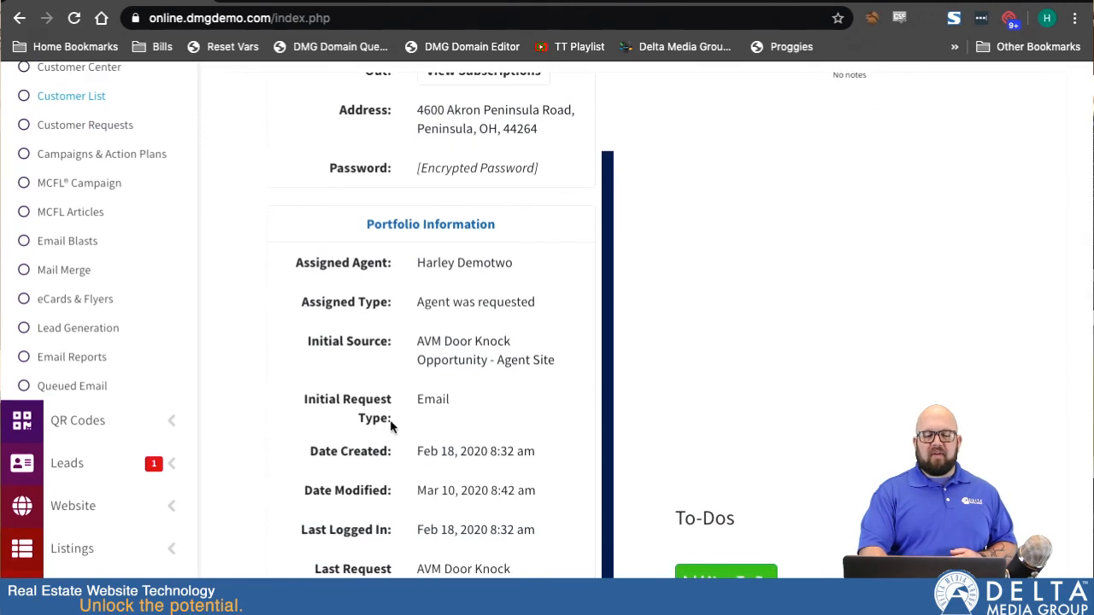
scroll(480, 334, "up", 4)
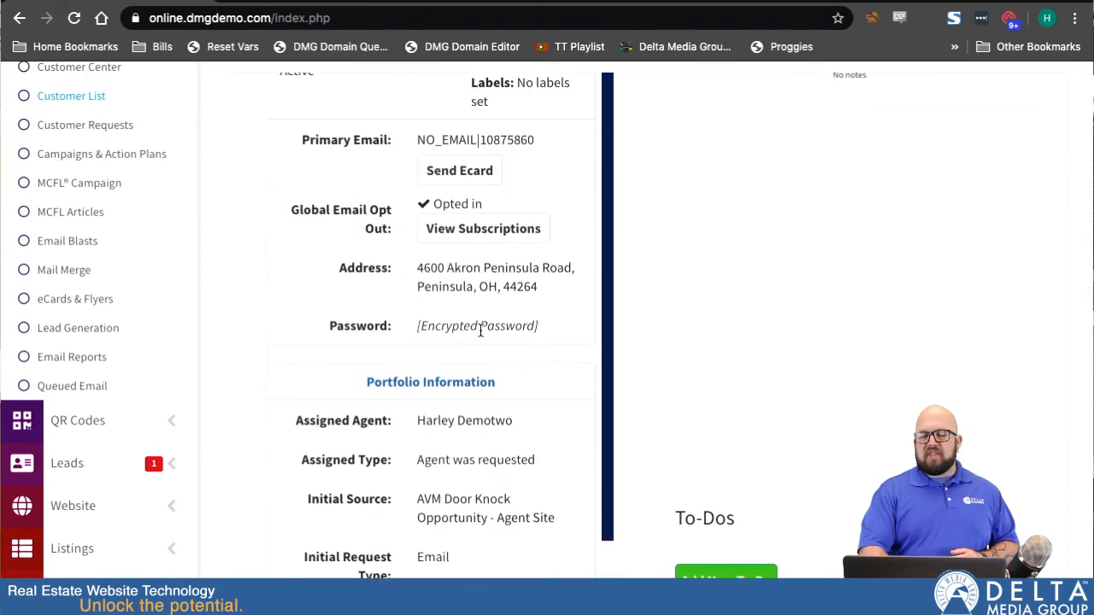
Scroll through the first opened customer's profile, saved items and campaign sections to review them.
scroll(632, 318, "down", 10)
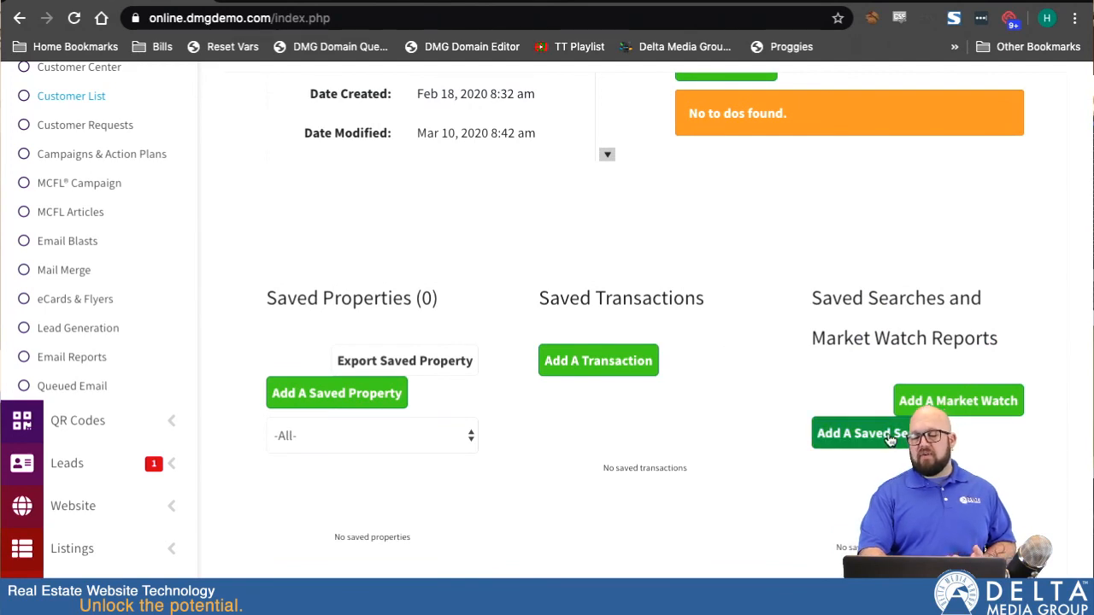
scroll(741, 454, "down", 5)
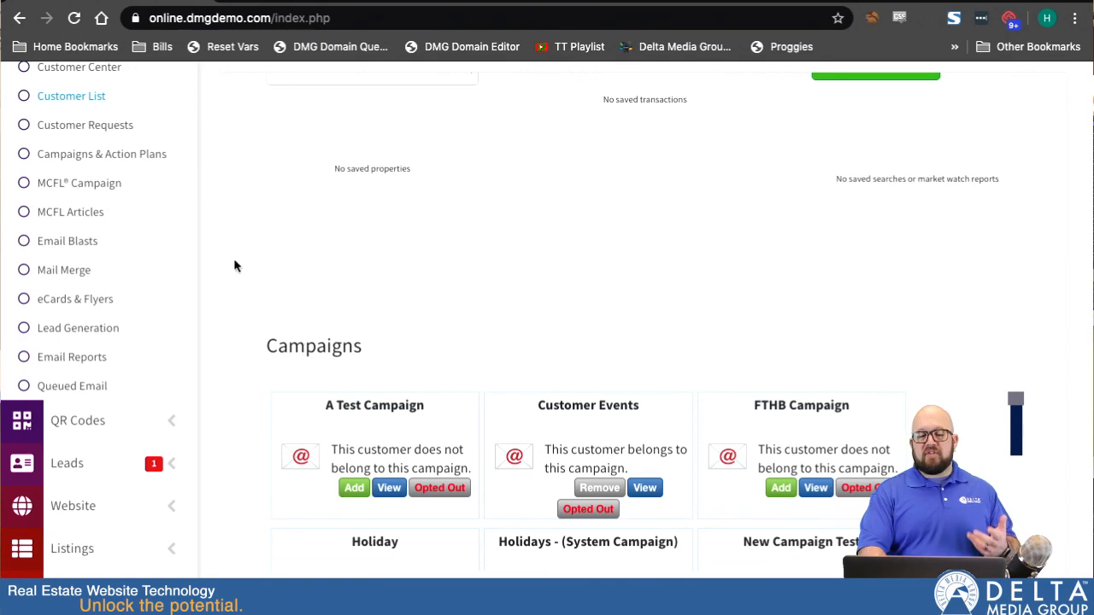
scroll(213, 260, "up", 3)
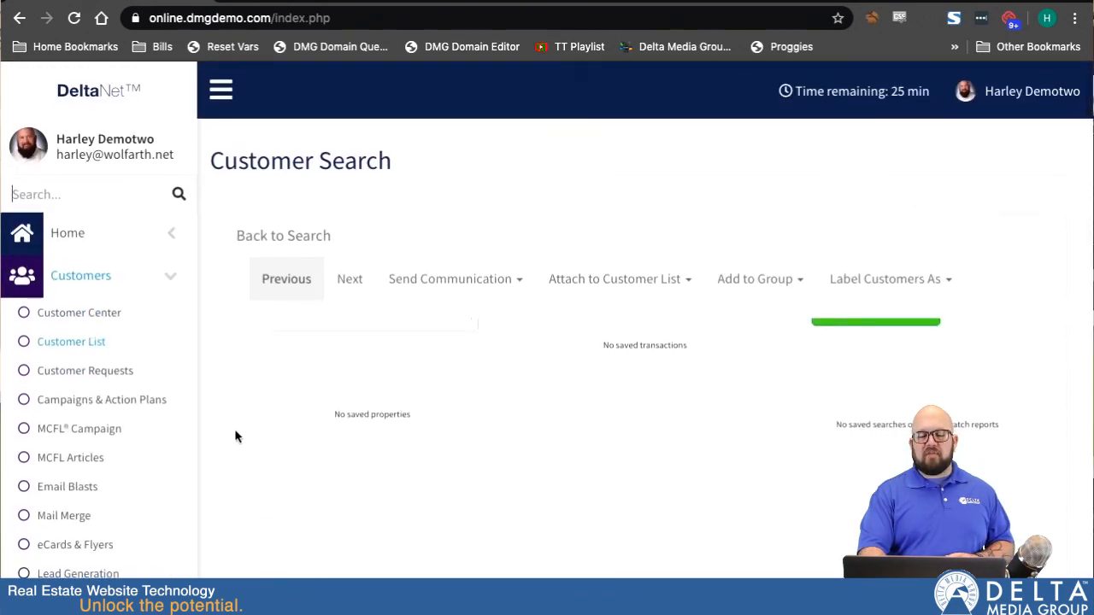
scroll(235, 437, "up", 6)
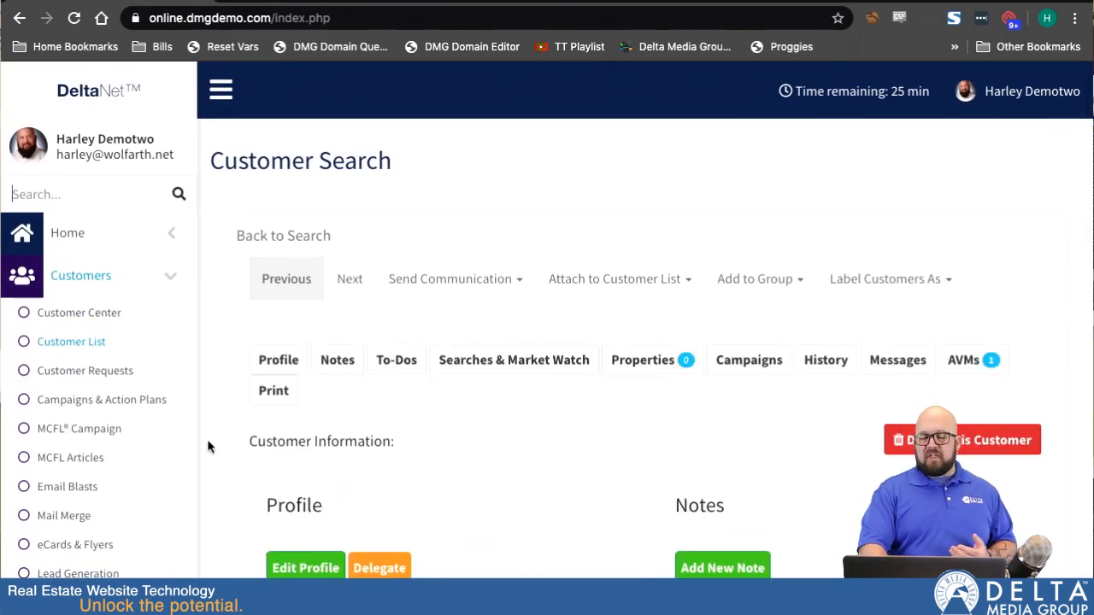
scroll(208, 447, "down", 2)
scroll(347, 394, "down", 3)
scroll(400, 463, "down", 3)
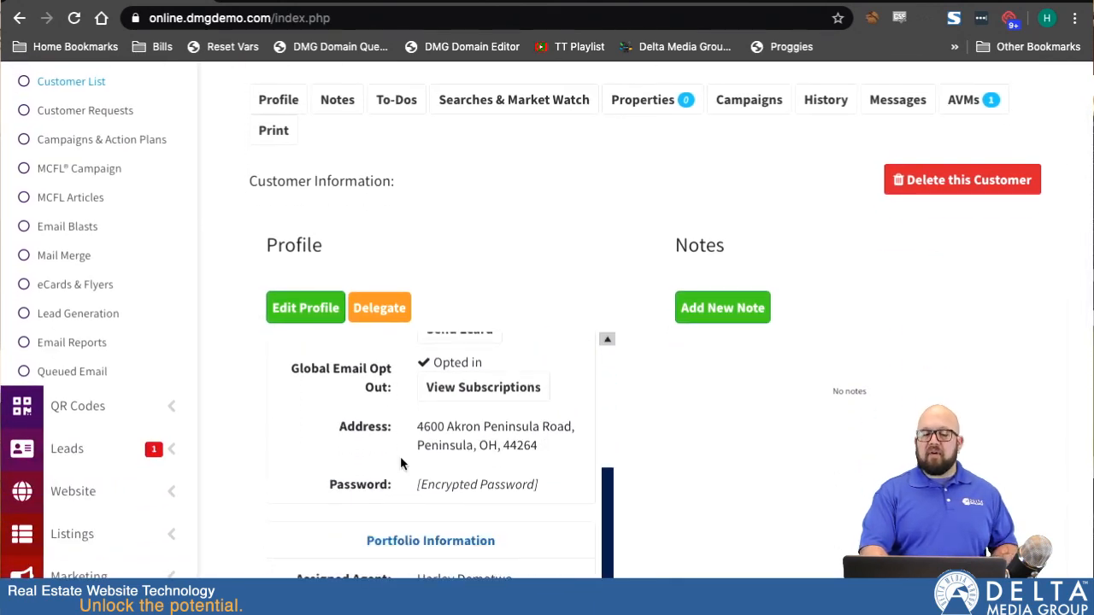
scroll(400, 461, "up", 2)
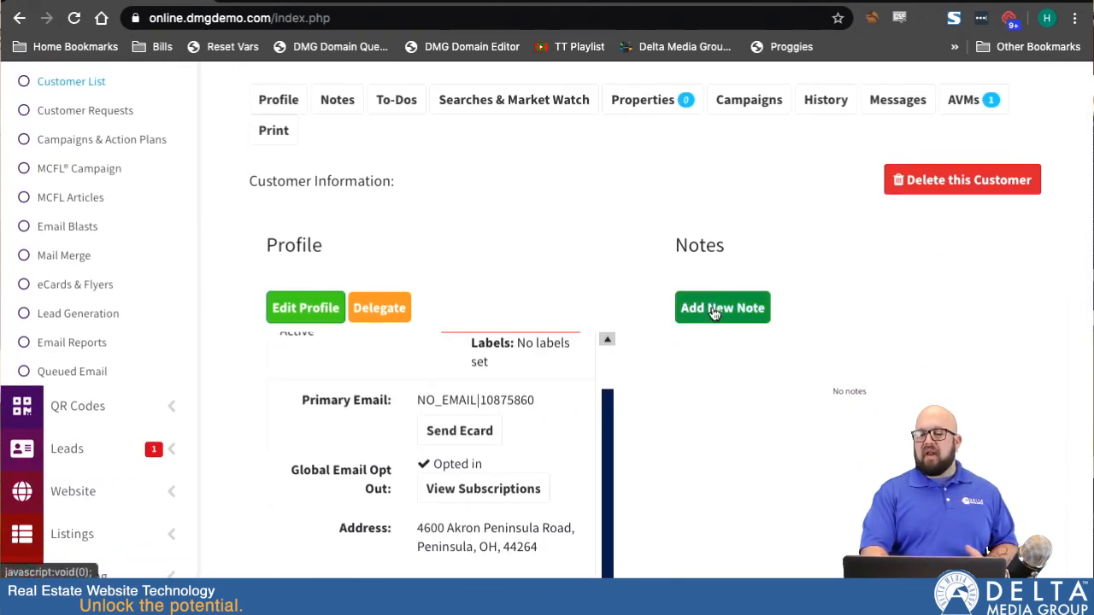
scroll(214, 222, "up", 3)
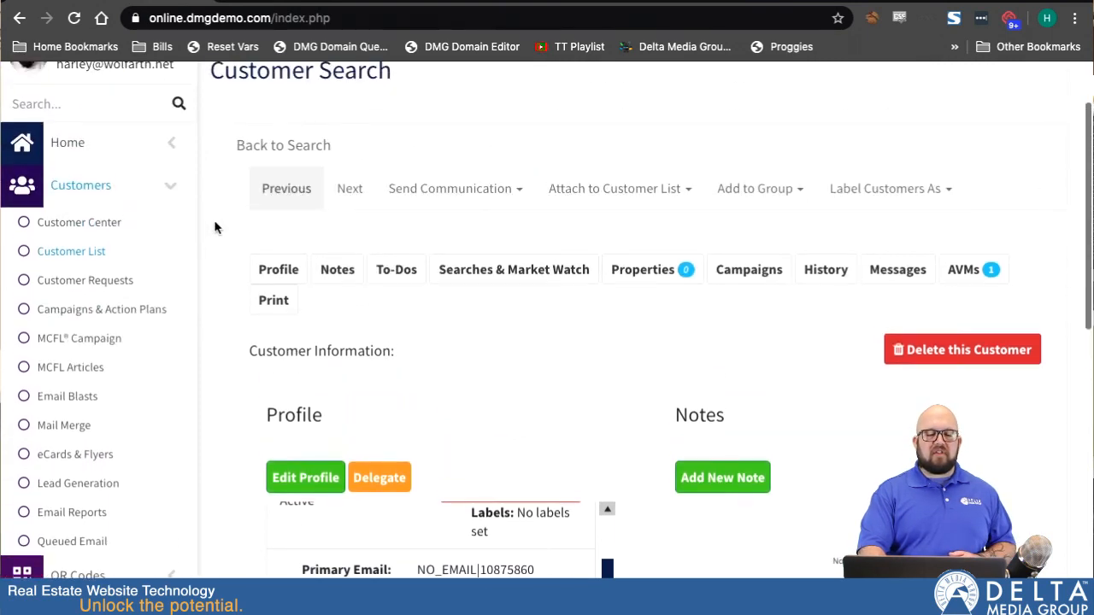
Step forward through the selected customers to the fourth customer's record.
left_click(350, 189)
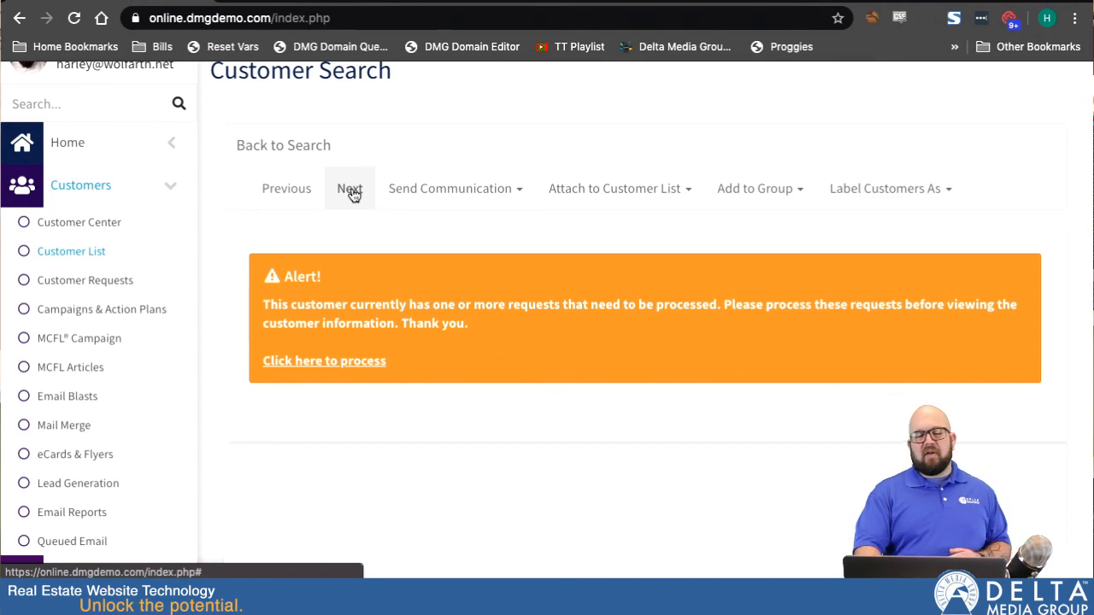
left_click(351, 190)
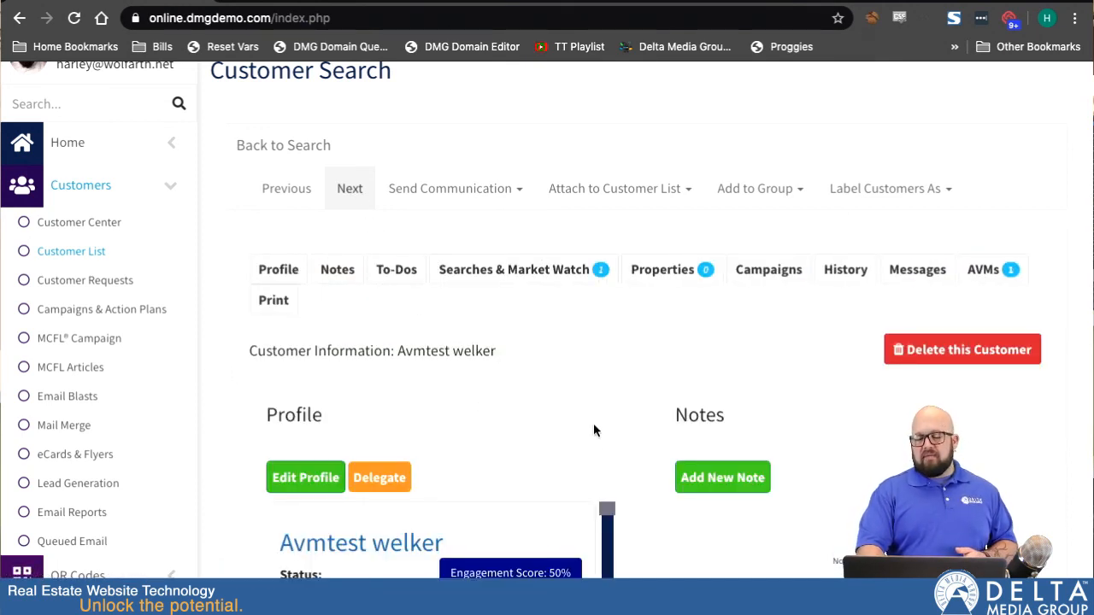
scroll(593, 415, "down", 3)
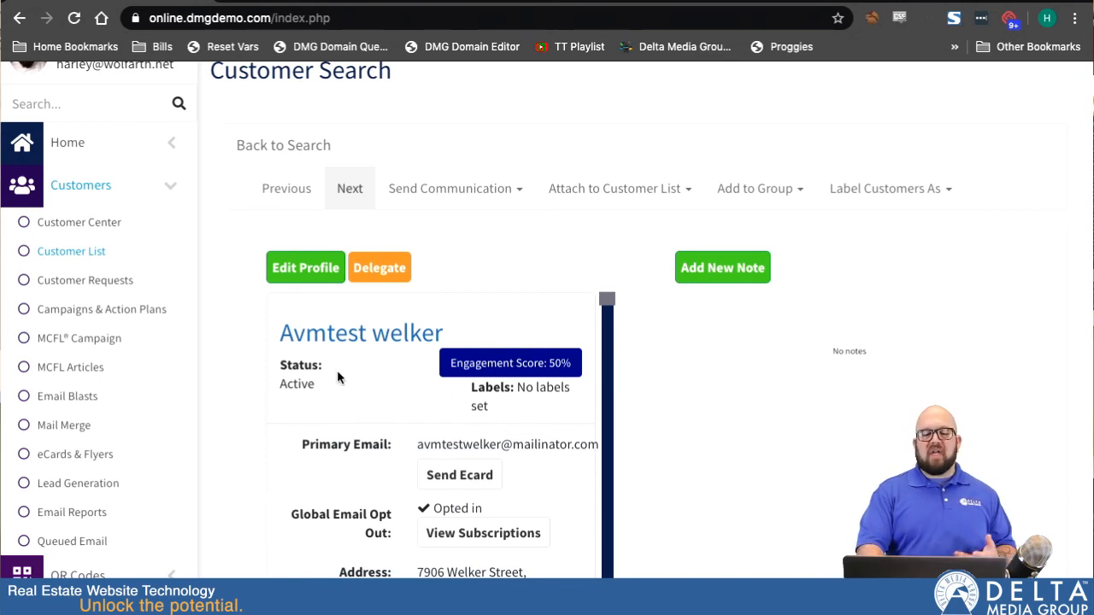
left_click(350, 189)
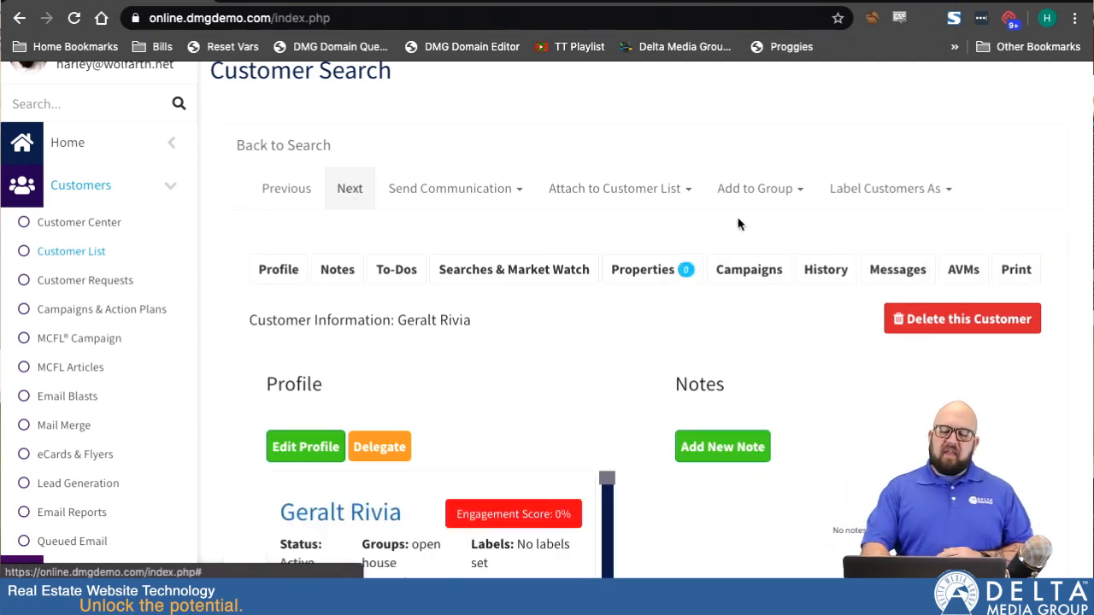
left_click(510, 190)
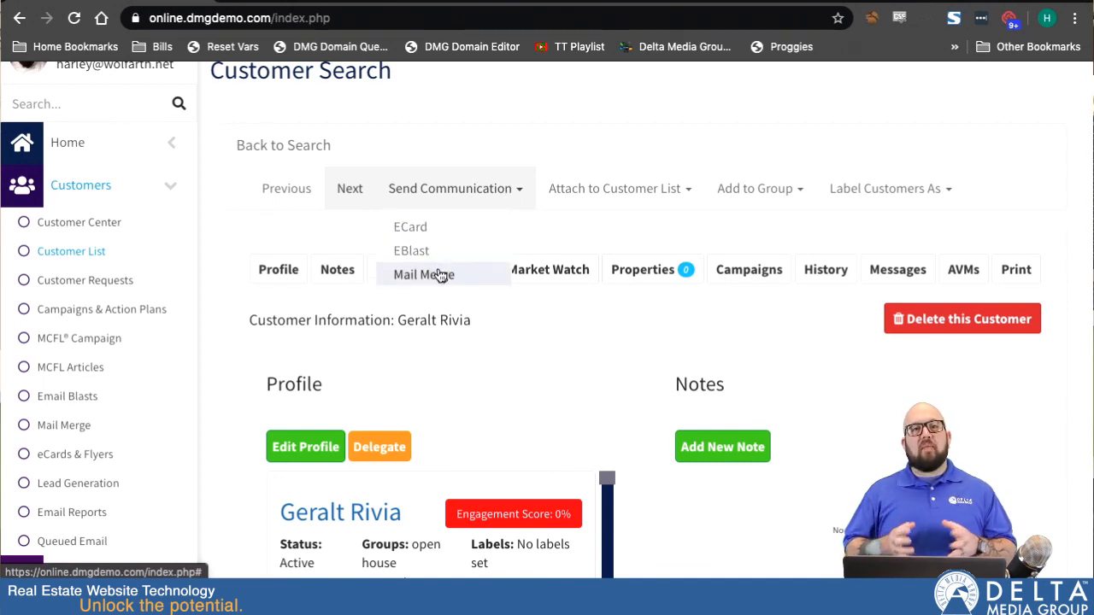
left_click(671, 189)
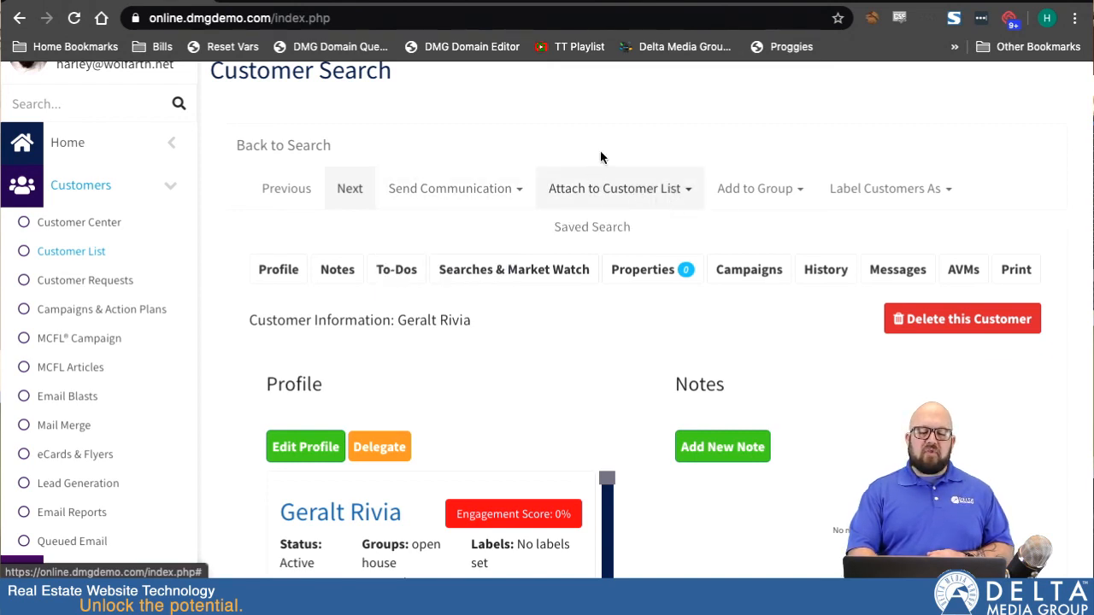
left_click(775, 199)
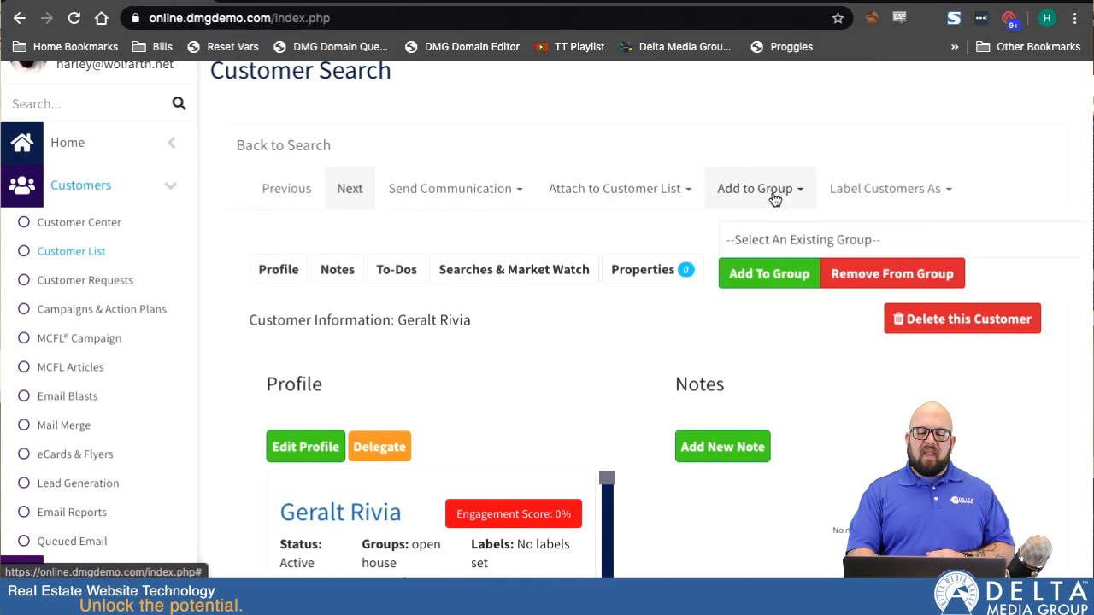
left_click(815, 241)
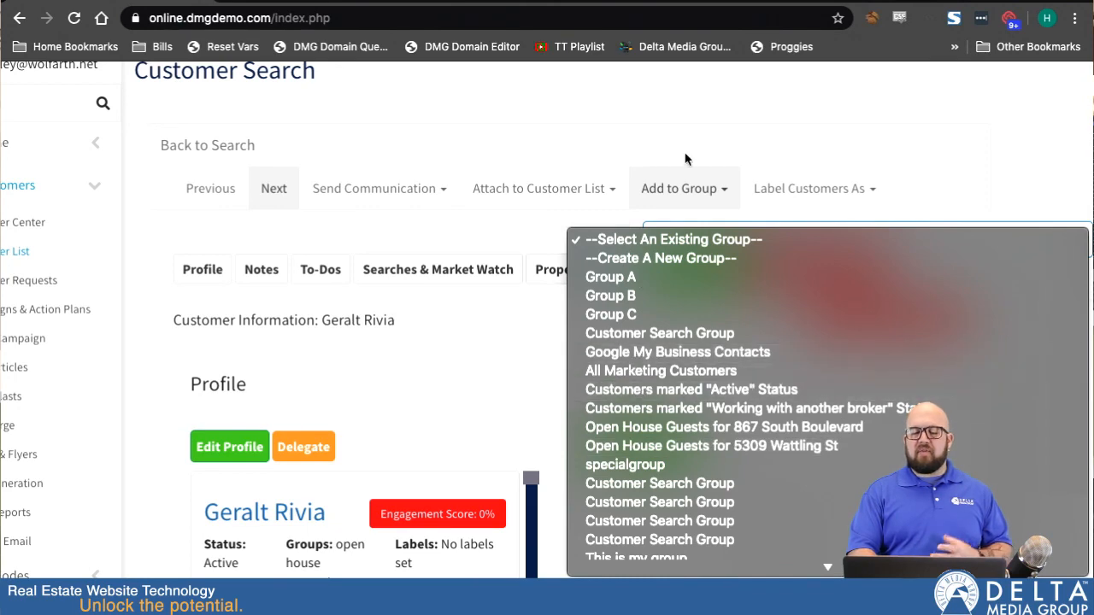
left_click(664, 258)
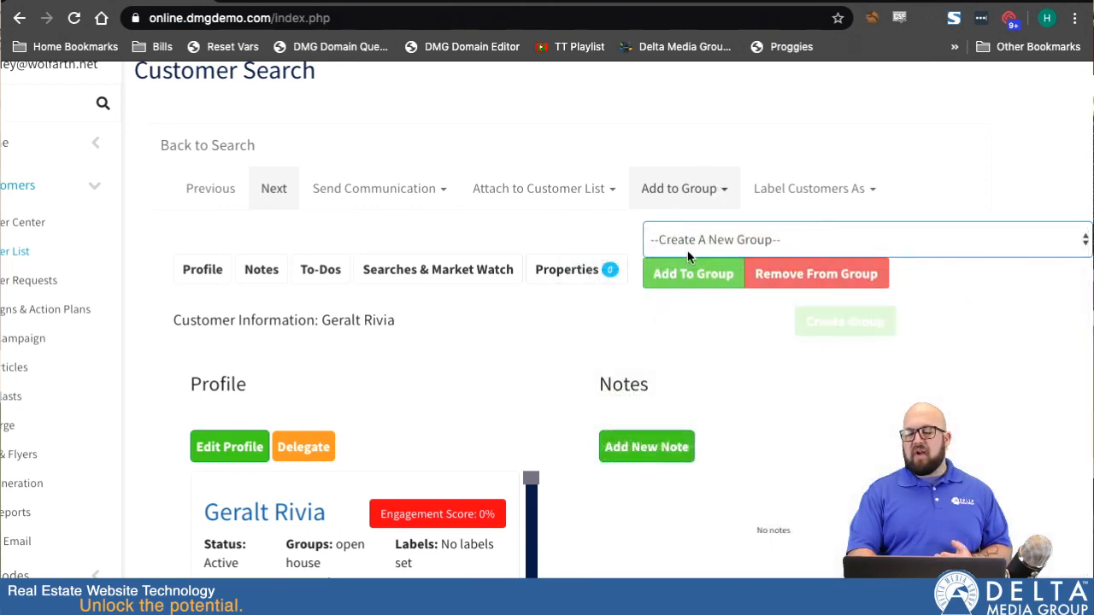
left_click(703, 291)
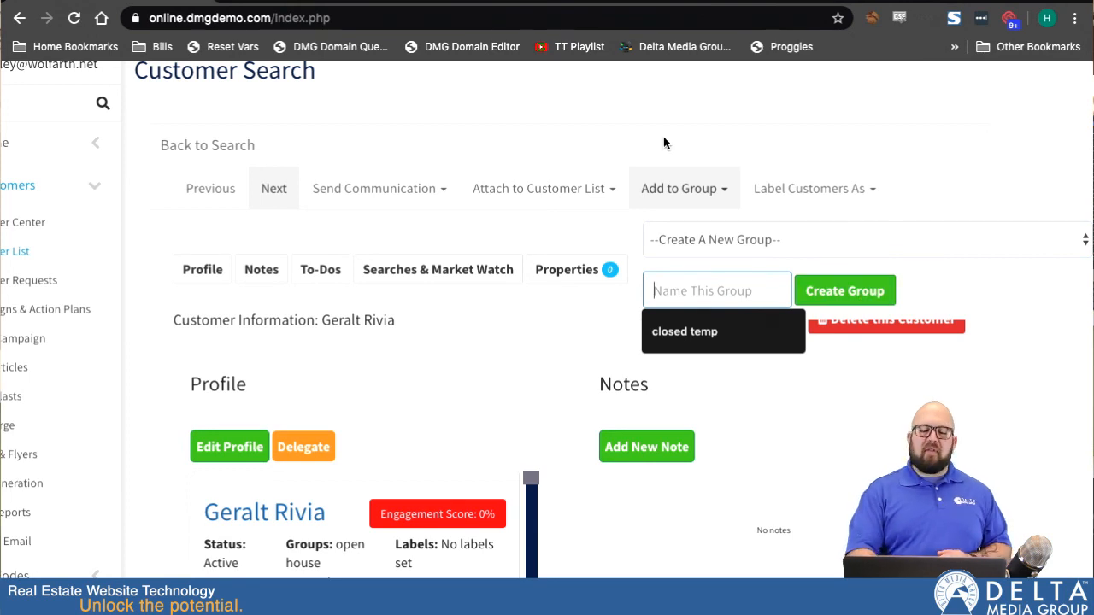
left_click(718, 188)
Try labelling the open customer with the Prospect pipeline stage.
left_click(944, 189)
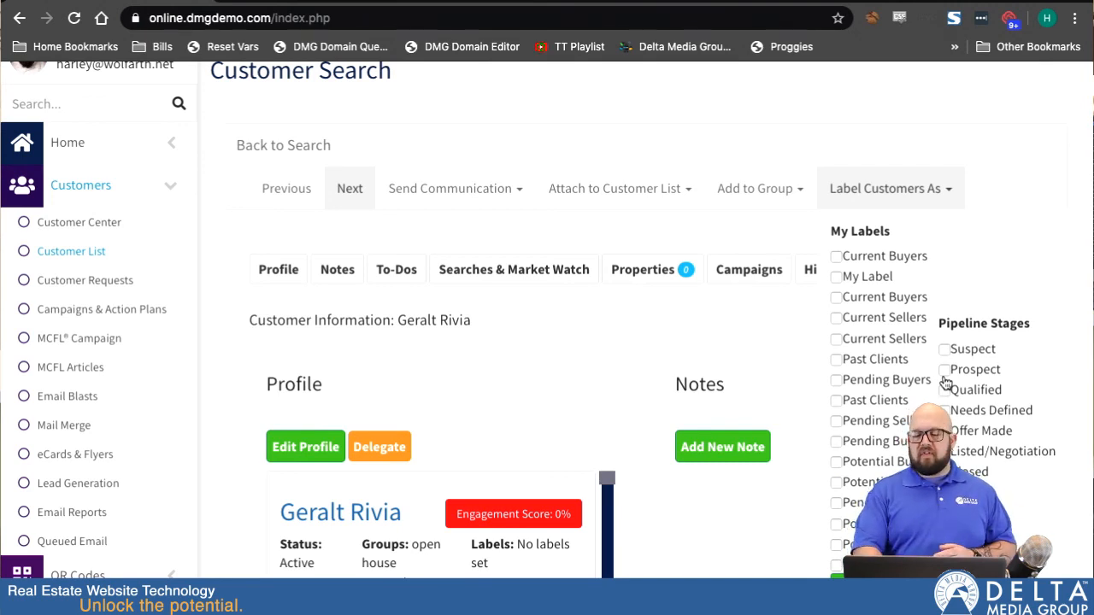
left_click(944, 374)
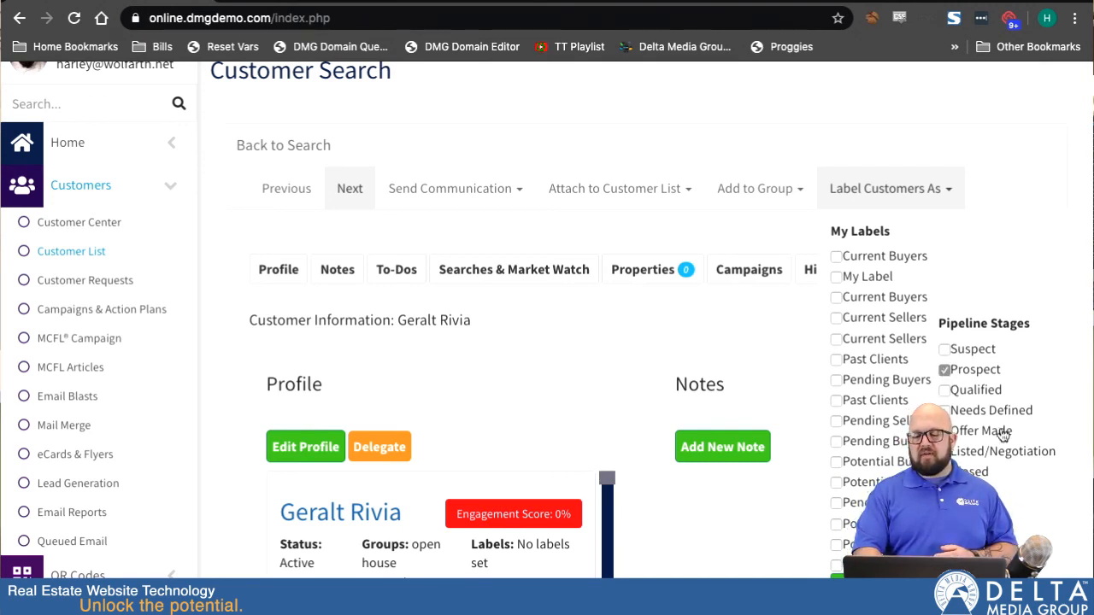
scroll(957, 390, "down", 2)
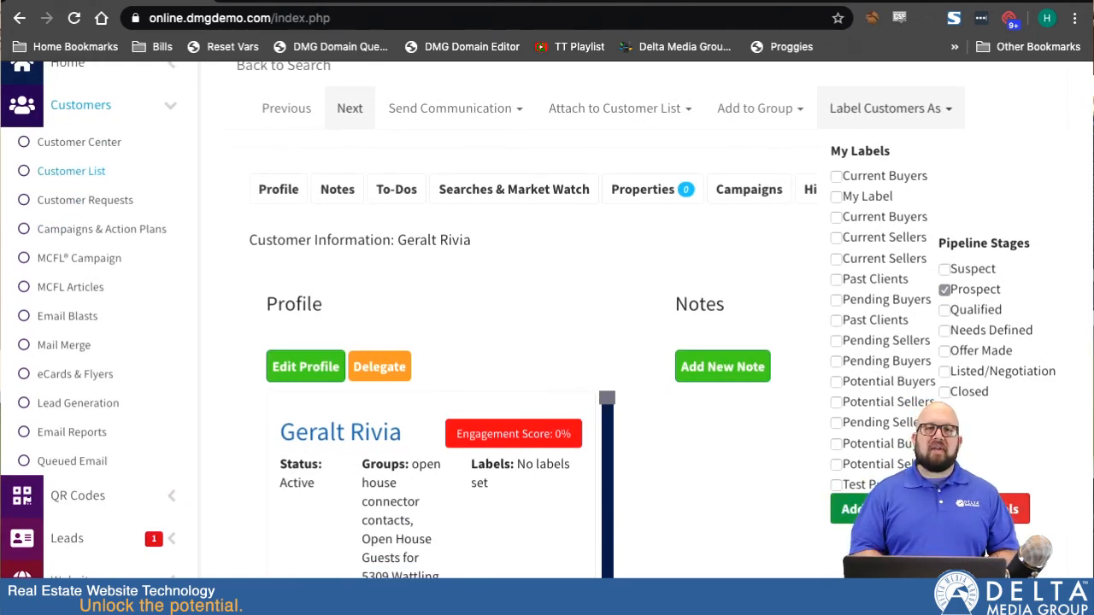
scroll(913, 353, "down", 3)
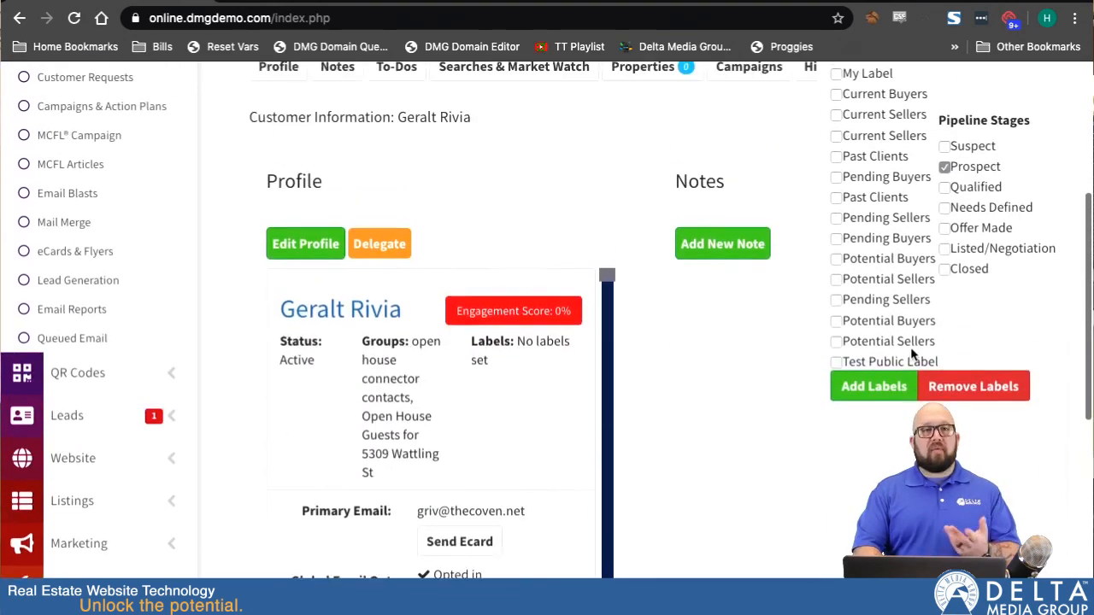
scroll(911, 351, "up", 3)
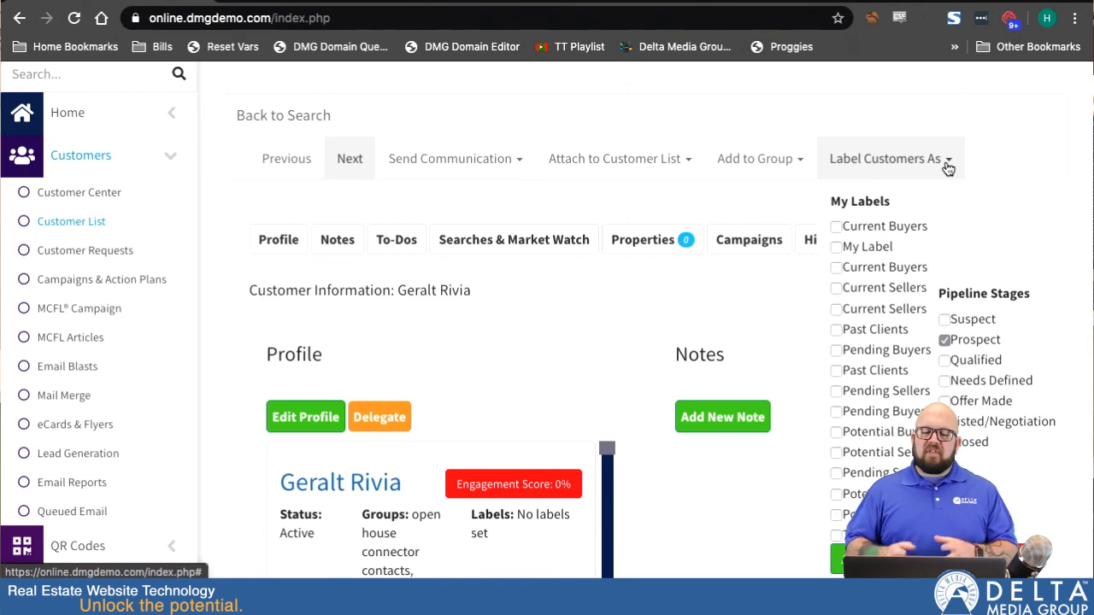
left_click(945, 161)
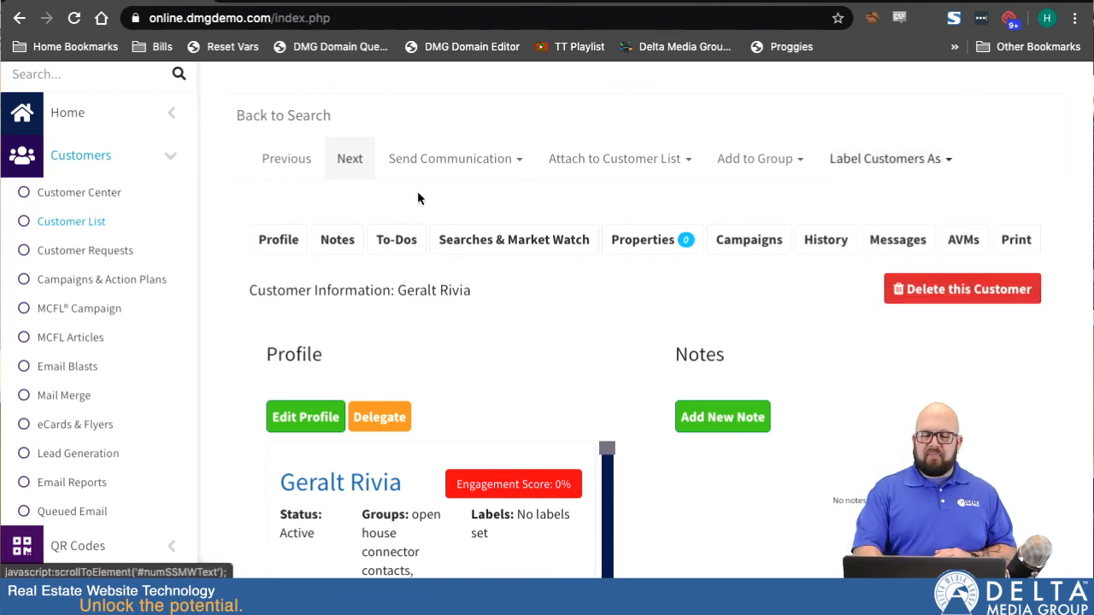
Return to the Customer List page.
scroll(393, 177, "down", 1)
scroll(399, 178, "up", 3)
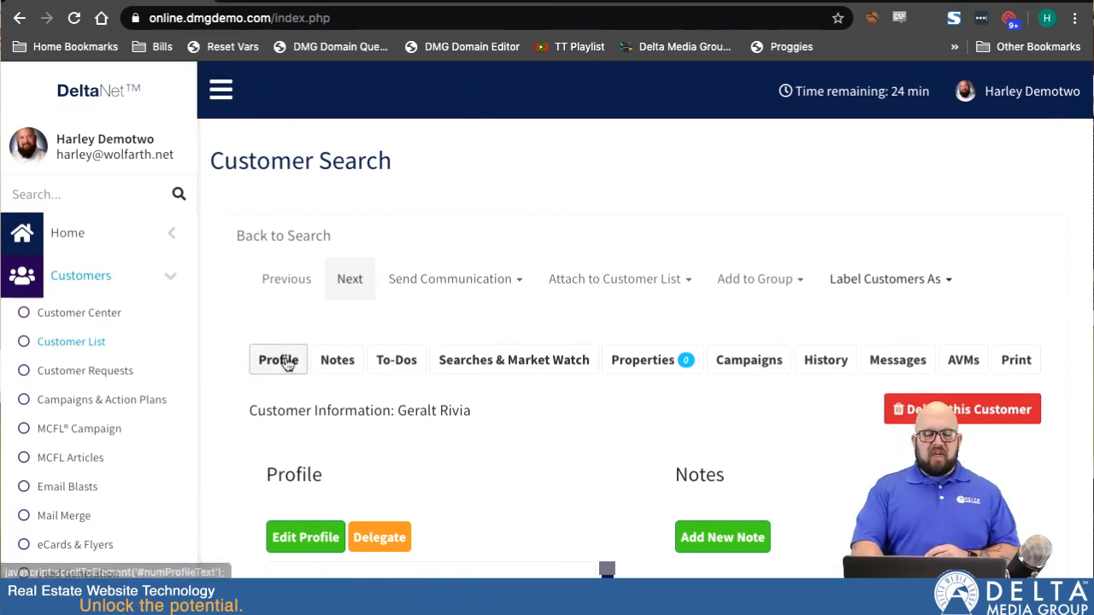
left_click(81, 344)
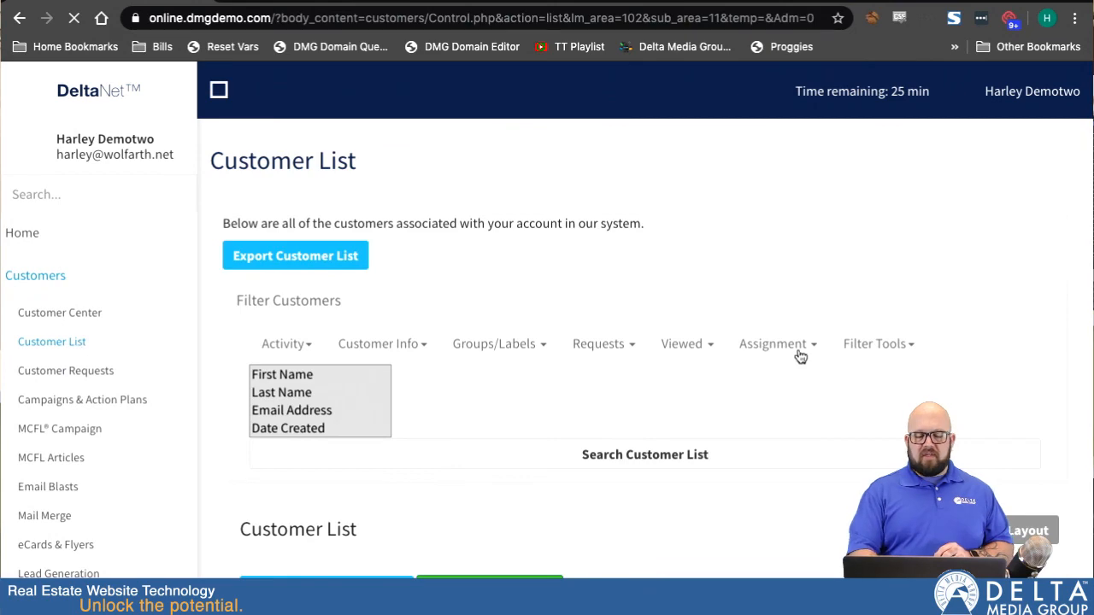
scroll(749, 402, "down", 1)
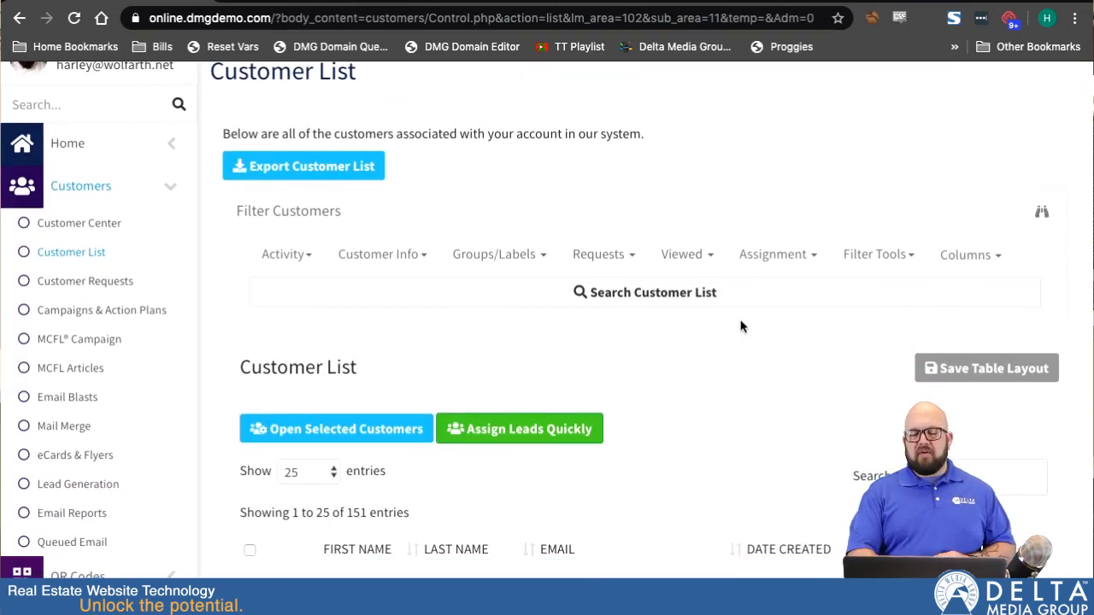
scroll(740, 324, "down", 2)
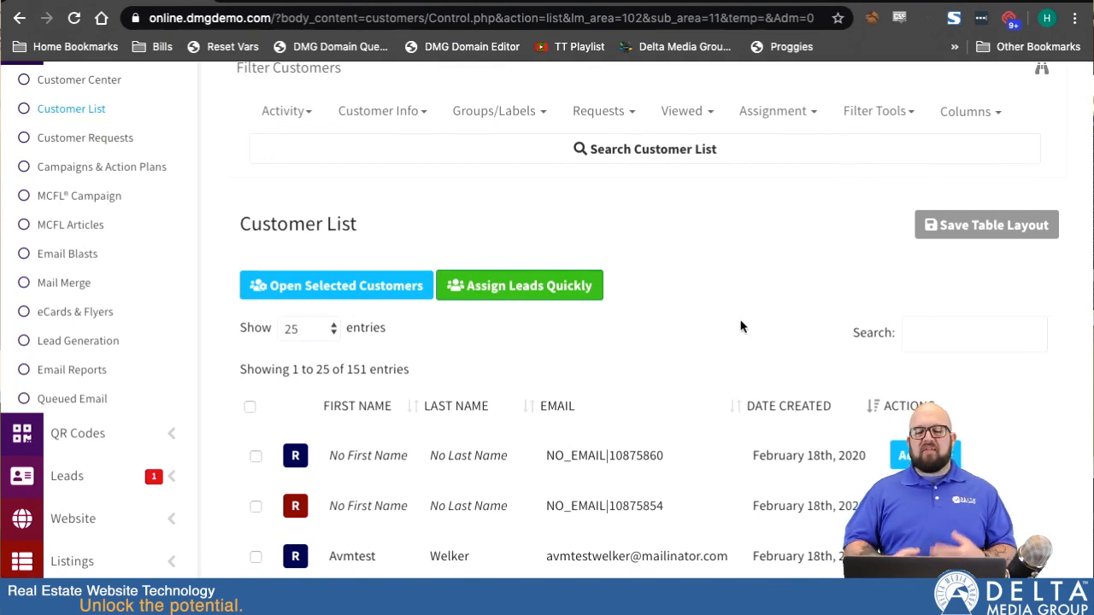
Search the customer list for "geral", then clear the search box.
left_click(925, 337)
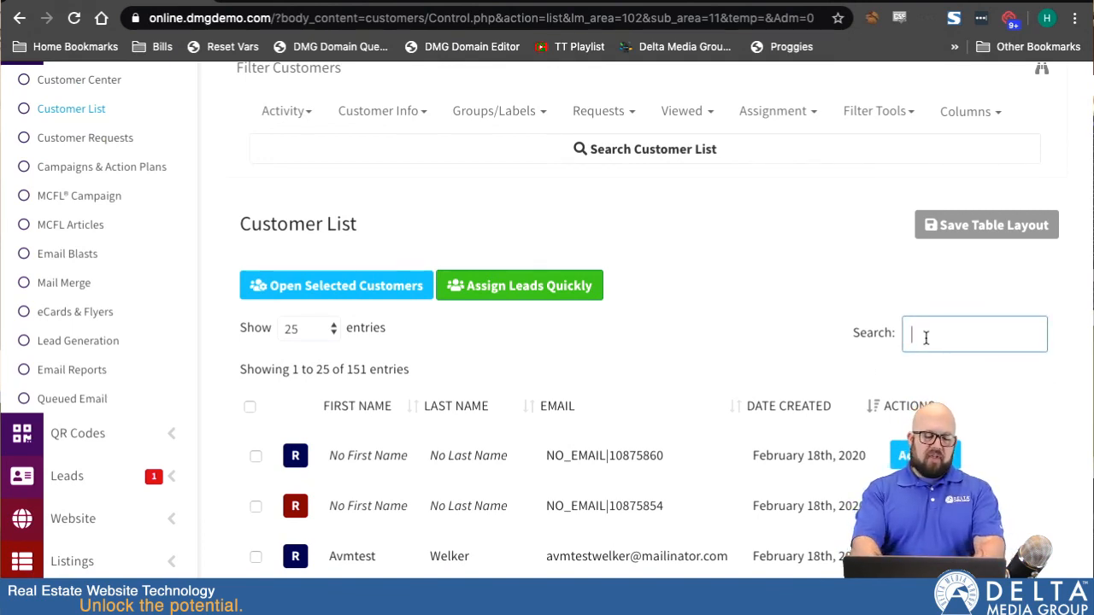
type("geral")
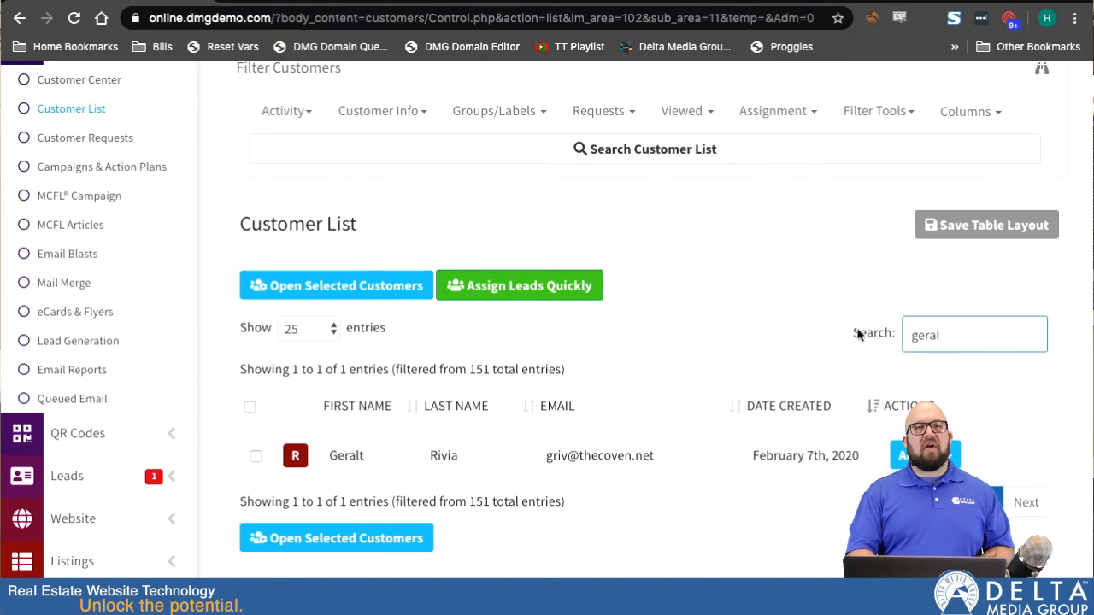
double_click(973, 338)
key("BackSpace")
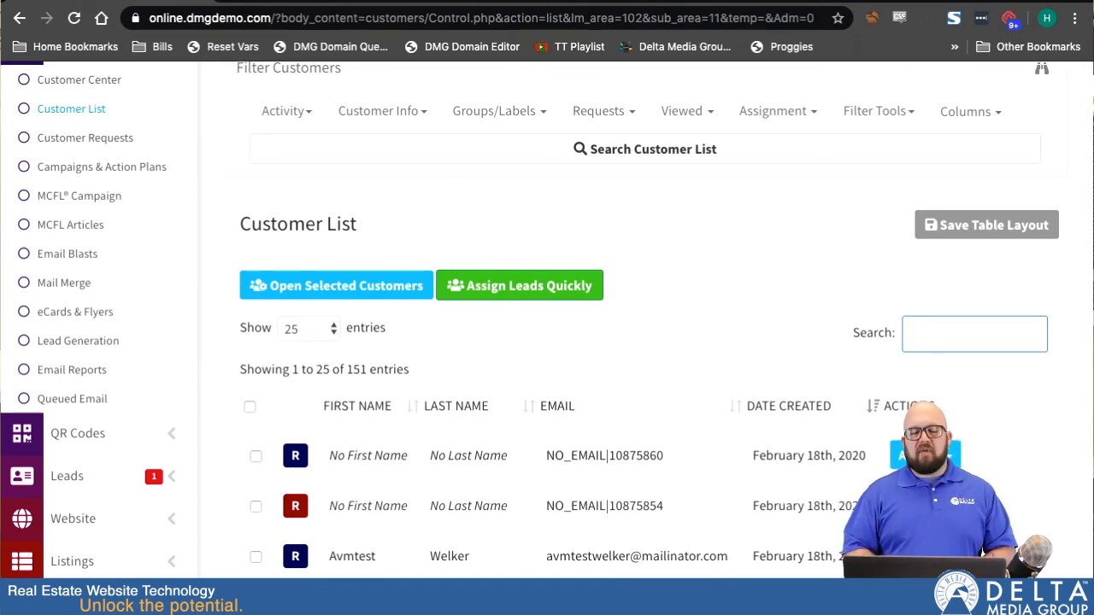
scroll(708, 312, "down", 4)
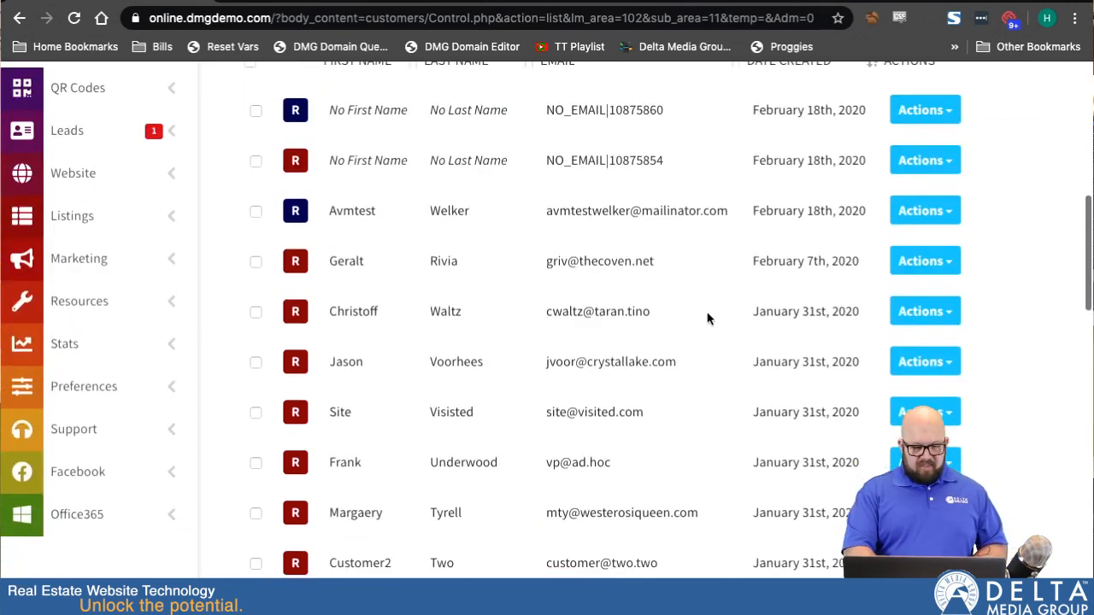
scroll(708, 312, "up", 7)
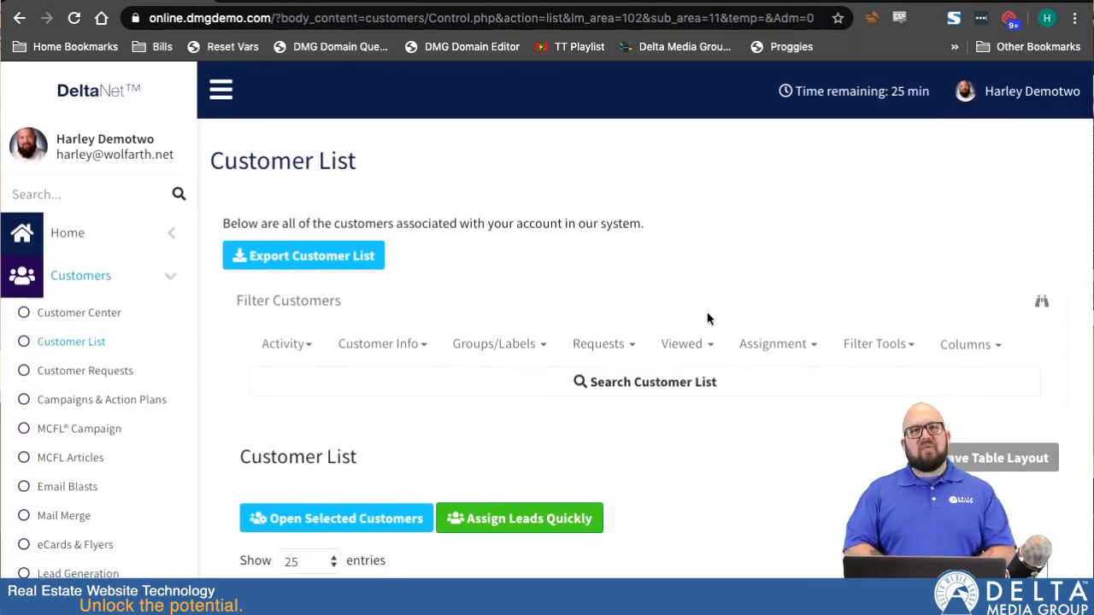